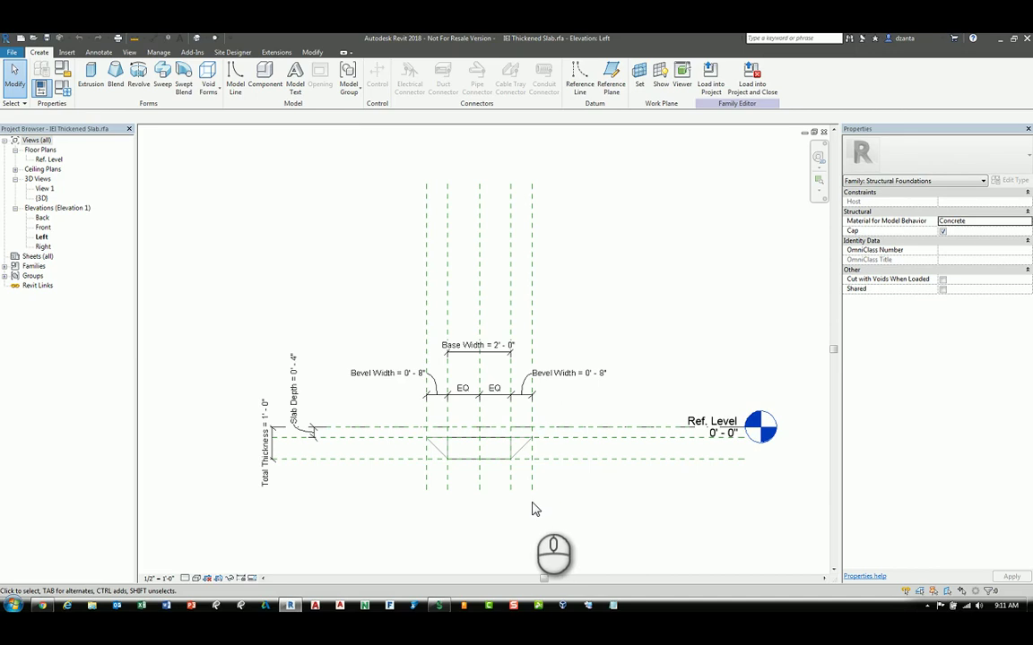
Create a new project based on the Structural Template
scroll(483, 507, up, 2)
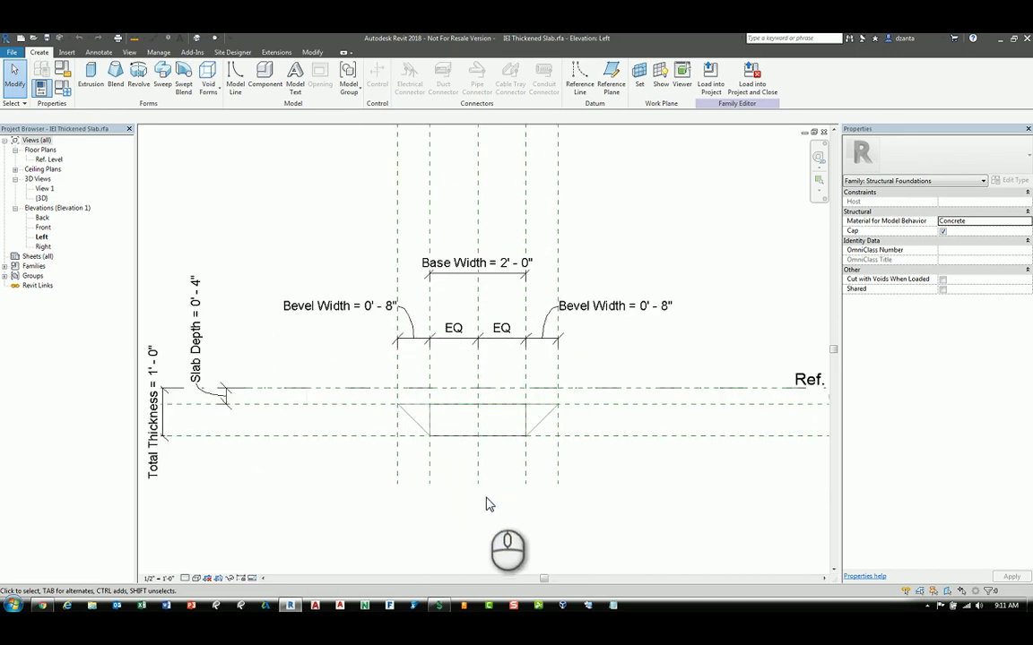
middle_drag(489, 496, 540, 493)
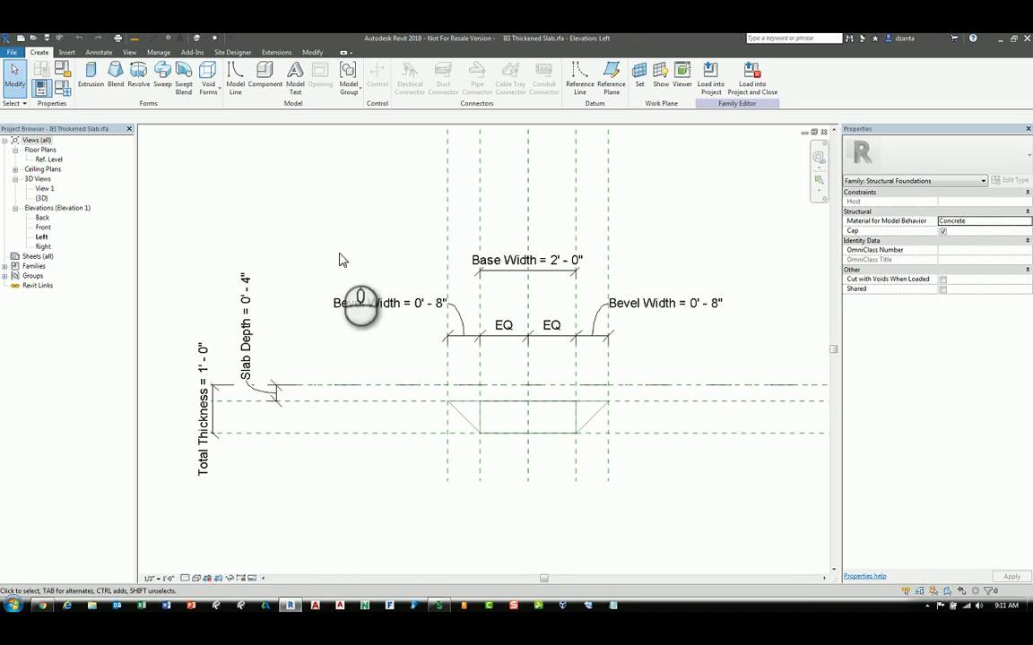
click(20, 39)
click(456, 296)
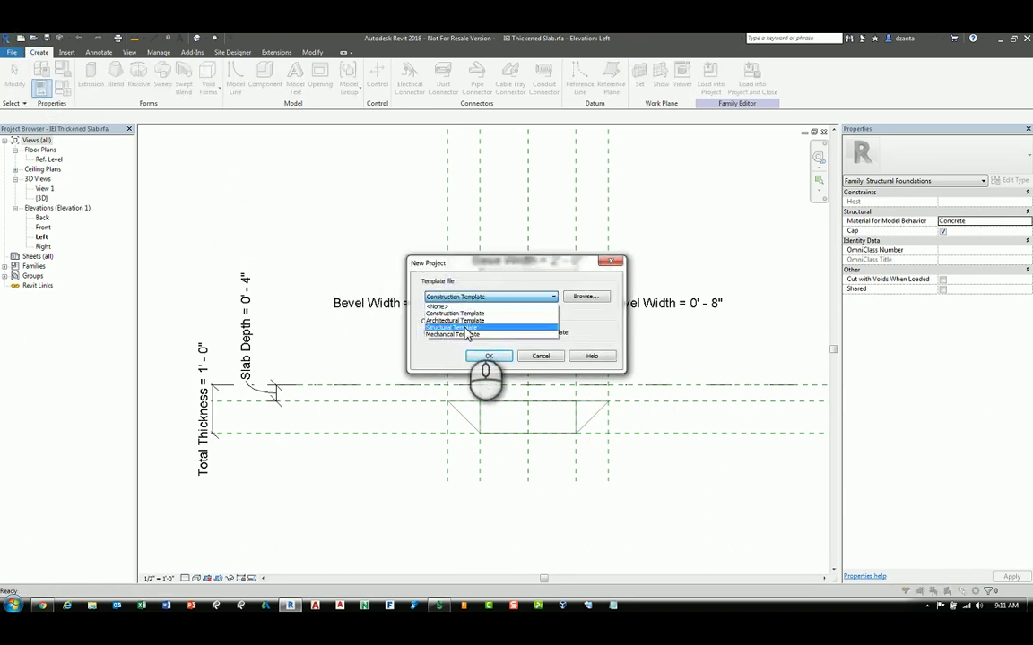
click(466, 327)
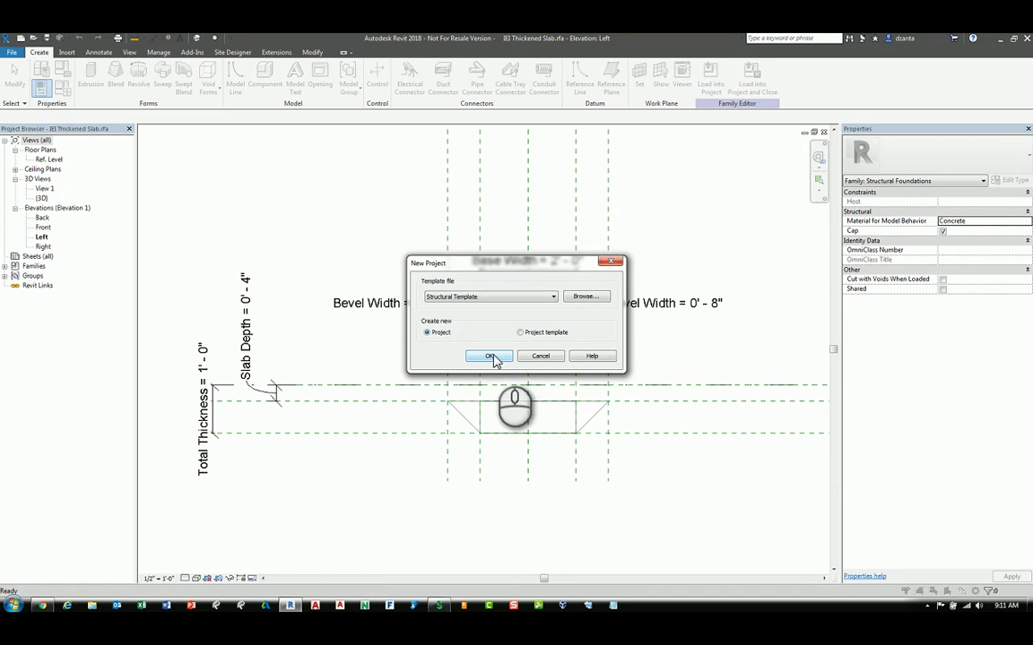
click(491, 357)
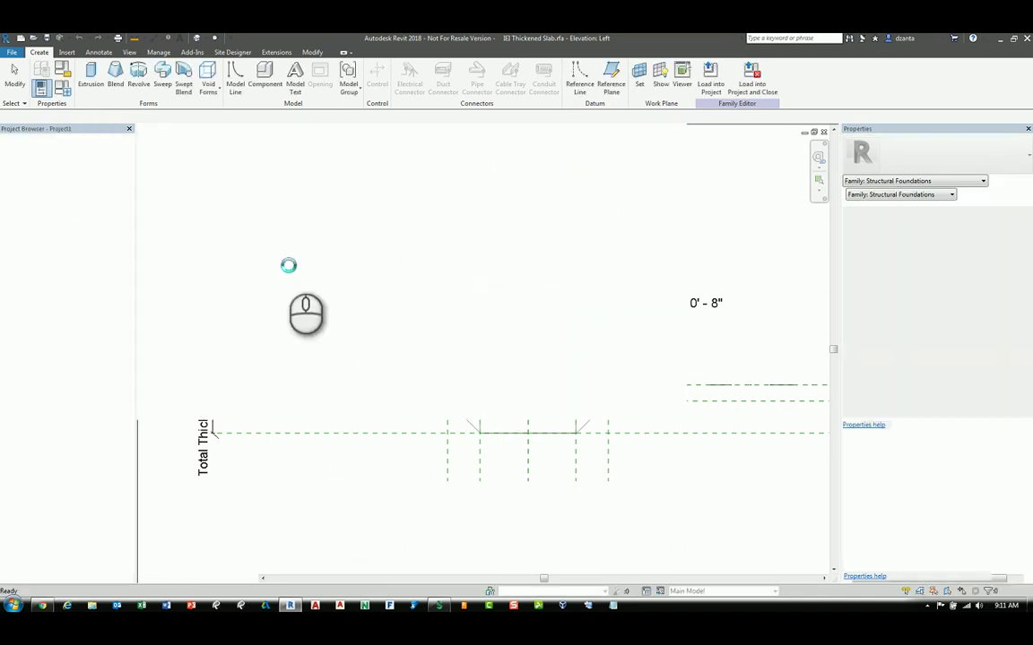
Draw two chained Generic - 8" structural walls on the Level 2 plan, one horizontal and one sloping down from its right end
click(91, 53)
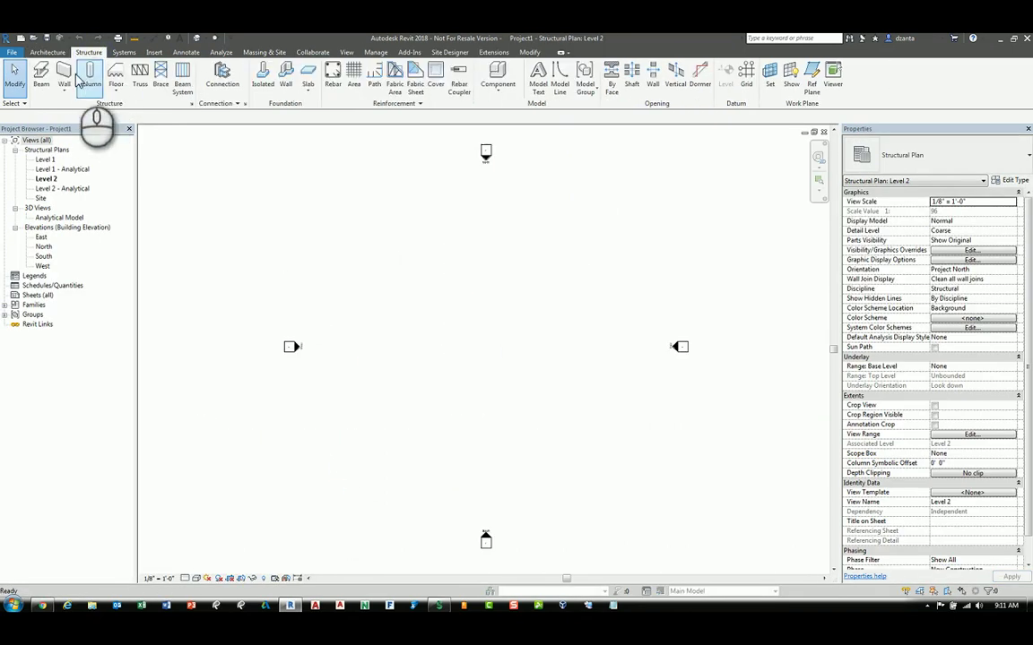
click(459, 323)
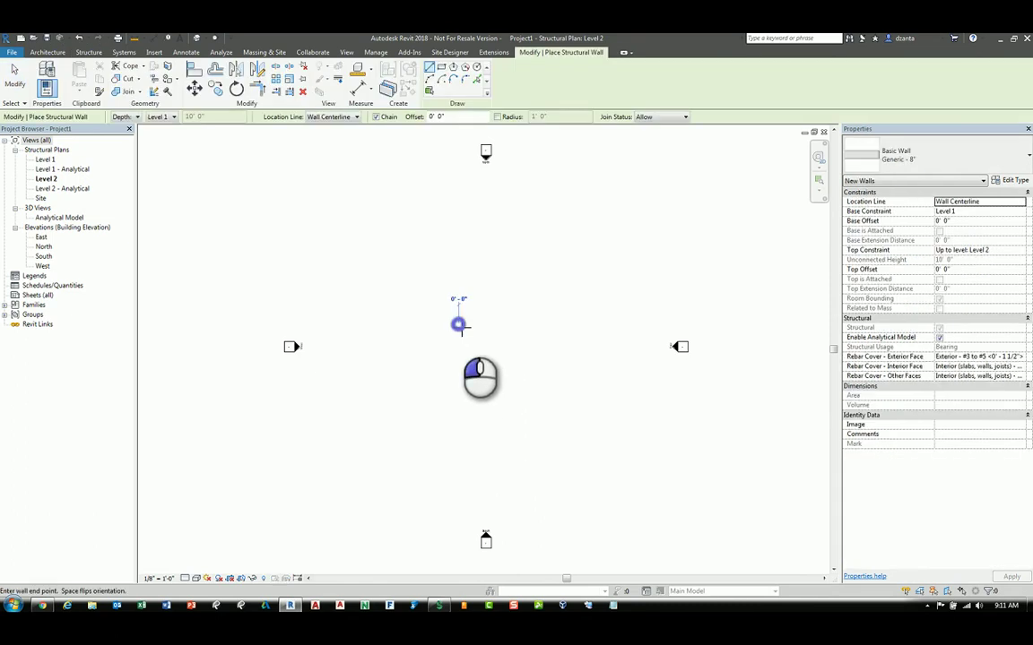
click(502, 324)
click(525, 369)
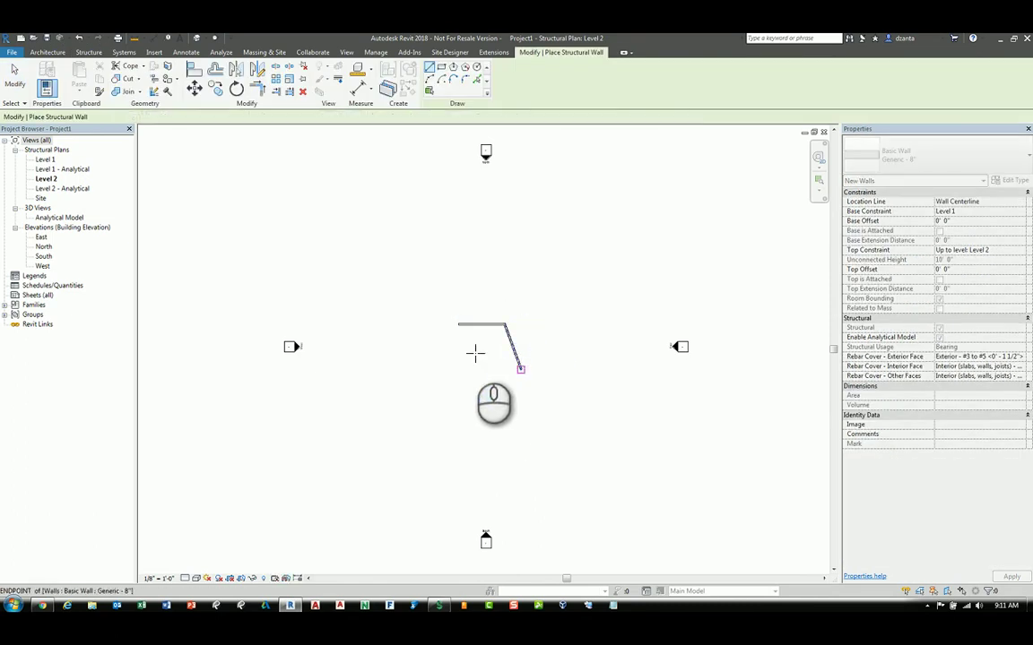
key(Escape)
key(Escape)
Open the Level 1 structural plan and close the Level 2 plan
double_click(44, 159)
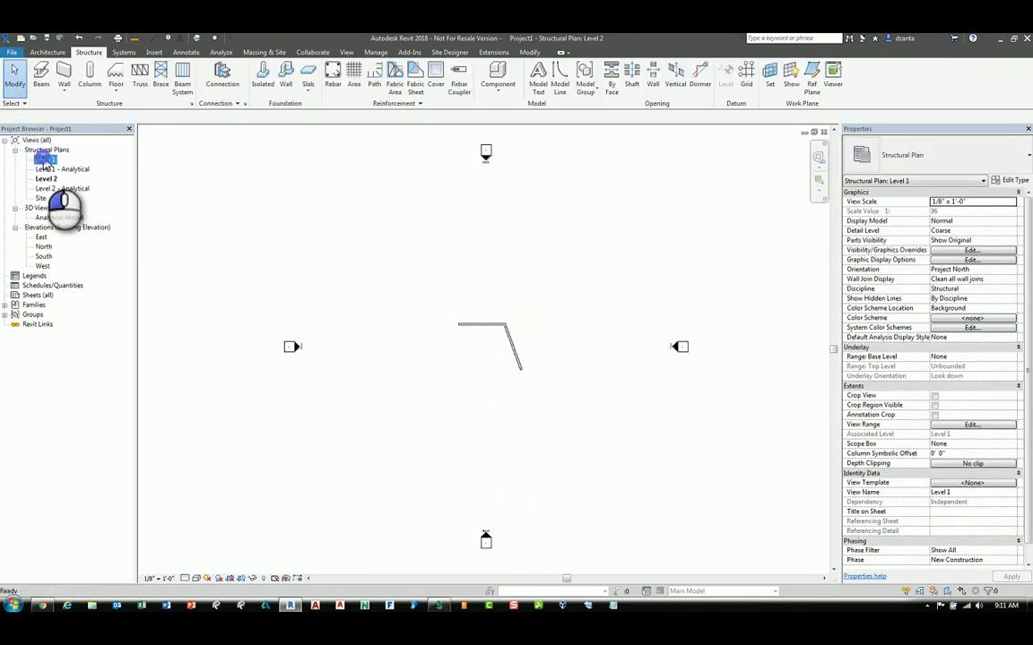
click(227, 199)
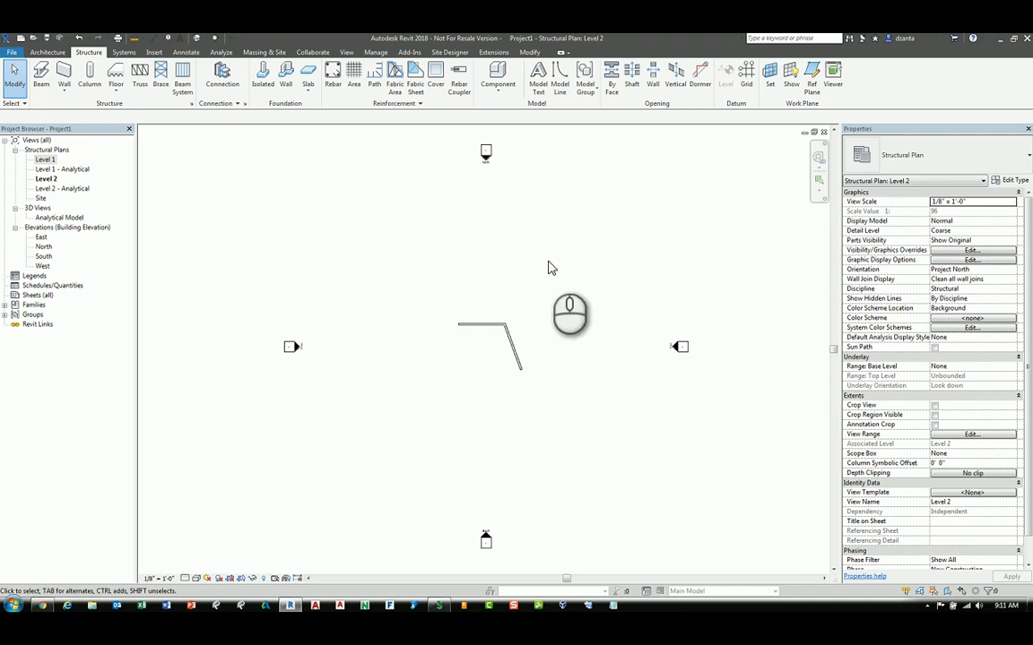
click(824, 131)
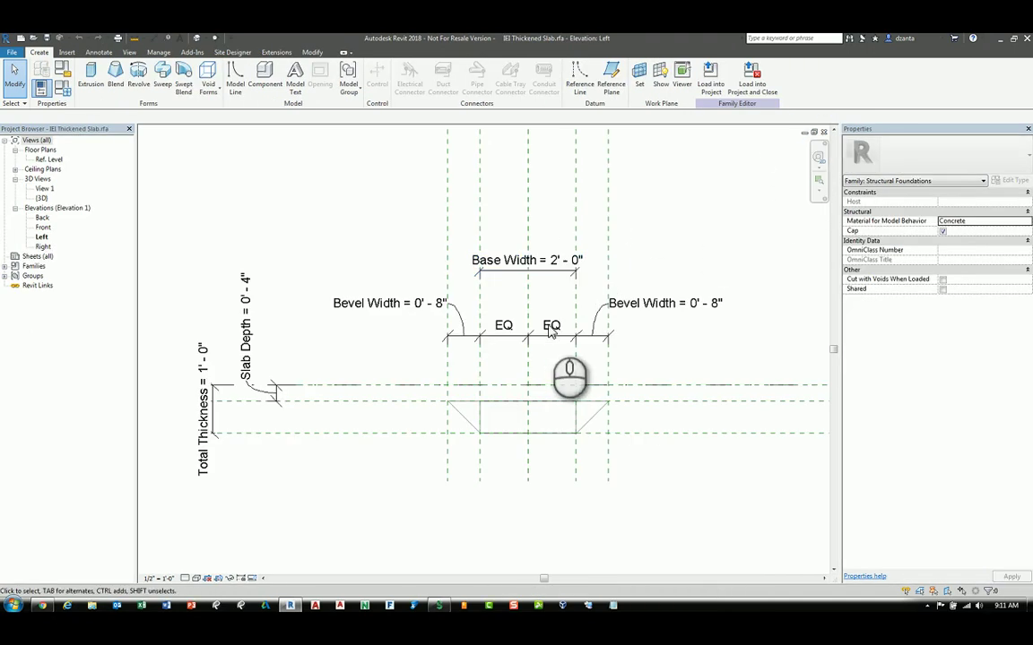
Load the IEI Thickened Slab family into Project1
click(713, 86)
click(446, 279)
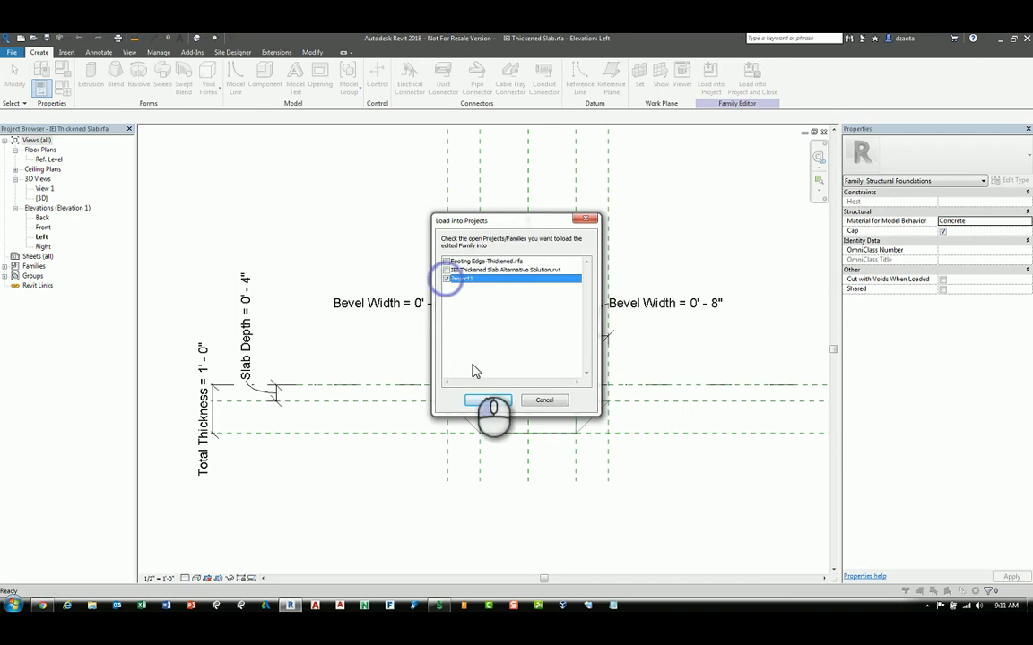
click(487, 400)
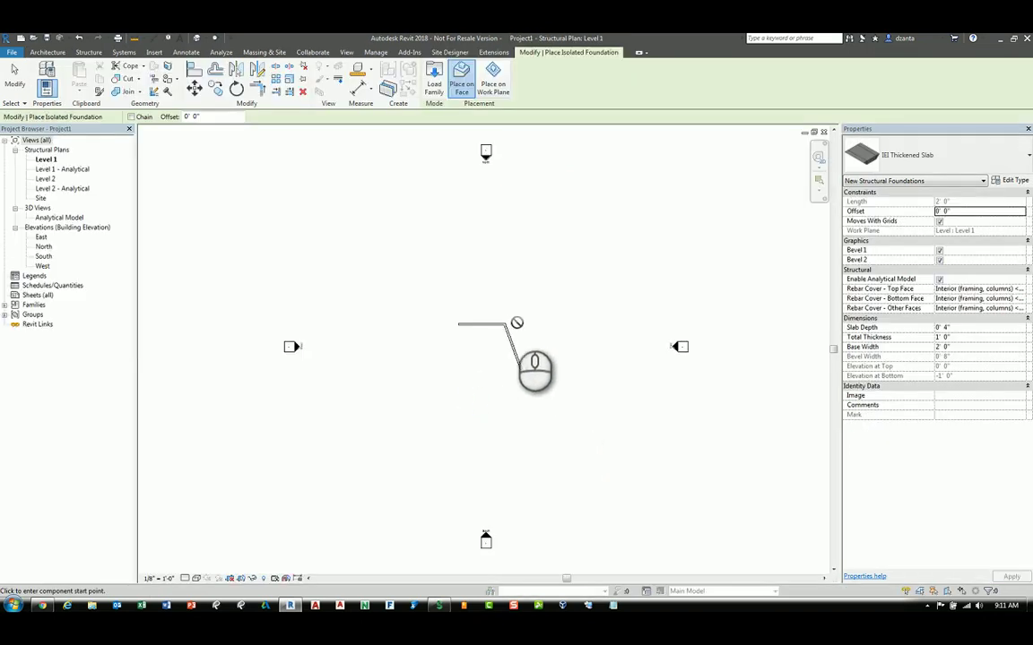
Place a thickened slab on the Level 1 work plane along the horizontal wall's centerline, about 17'-6" long, ending at the wall corner
click(495, 93)
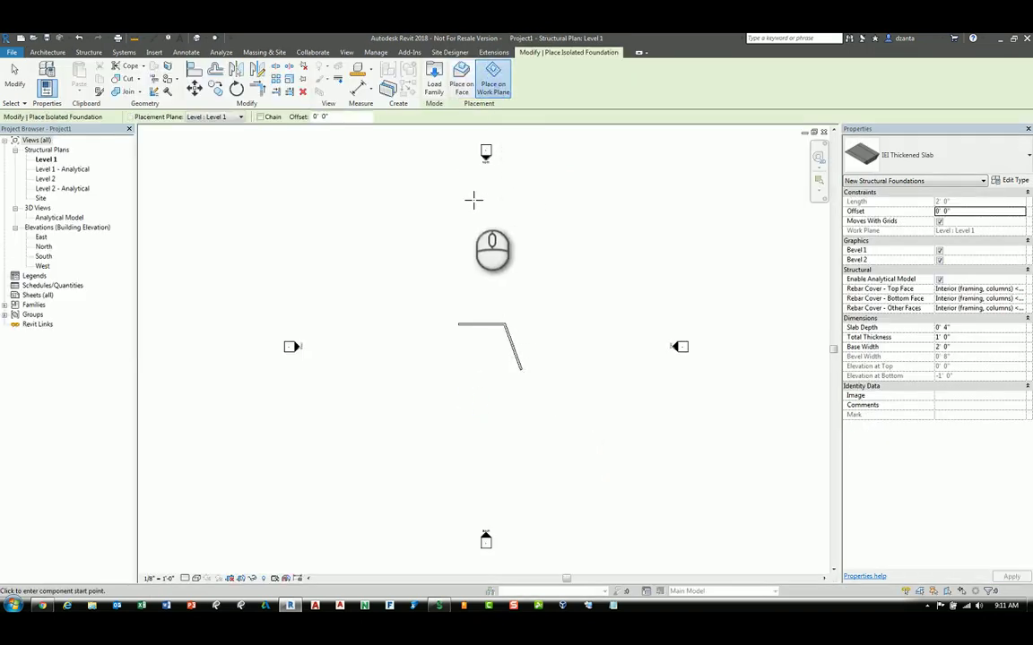
scroll(497, 327, up, 4)
middle_drag(530, 373, 502, 305)
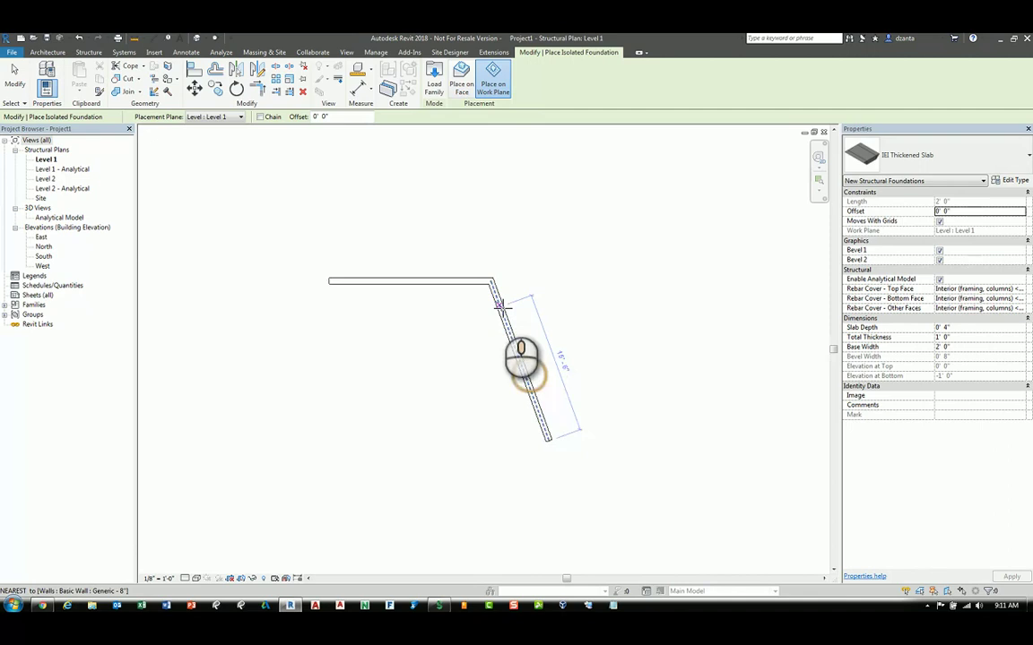
scroll(502, 306, up, 1)
click(274, 273)
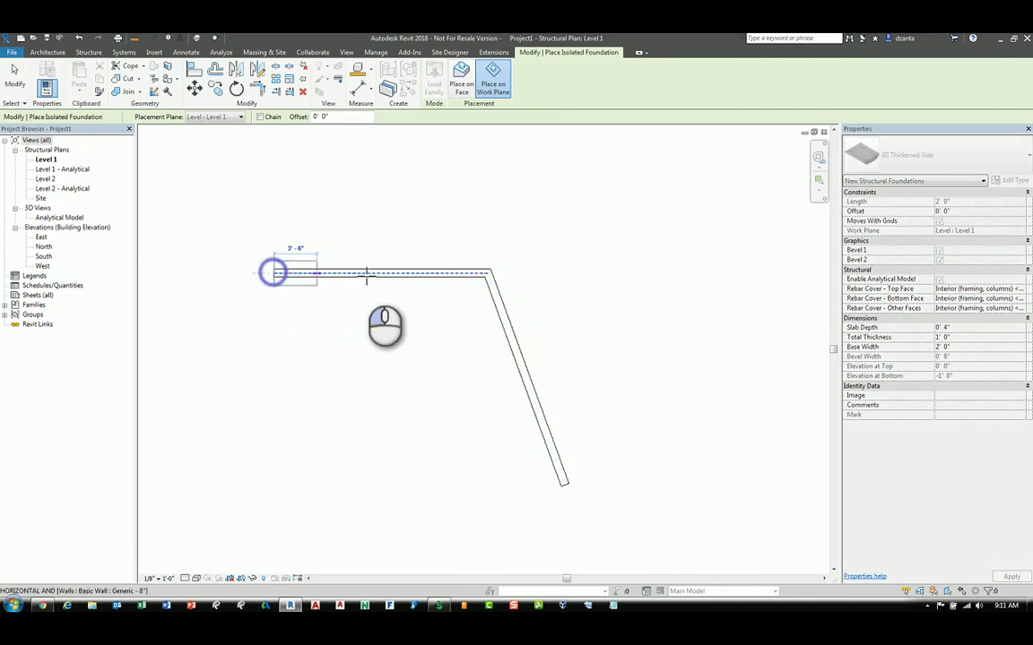
click(488, 270)
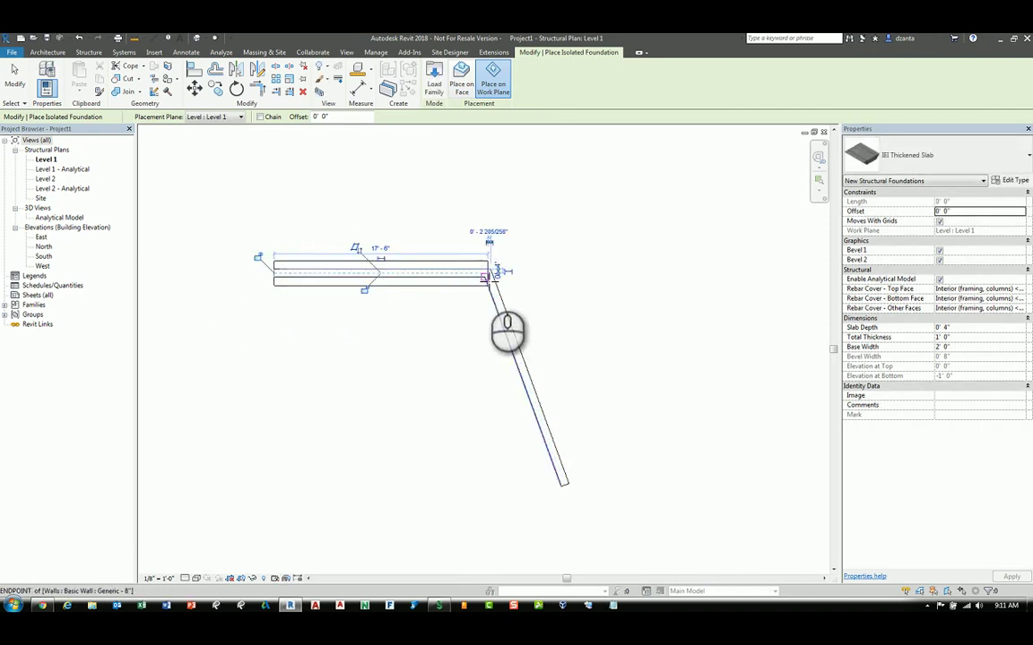
Place a second thickened slab along the angled wall's centerline from the corner to its free end, about 18'-6" long
click(488, 271)
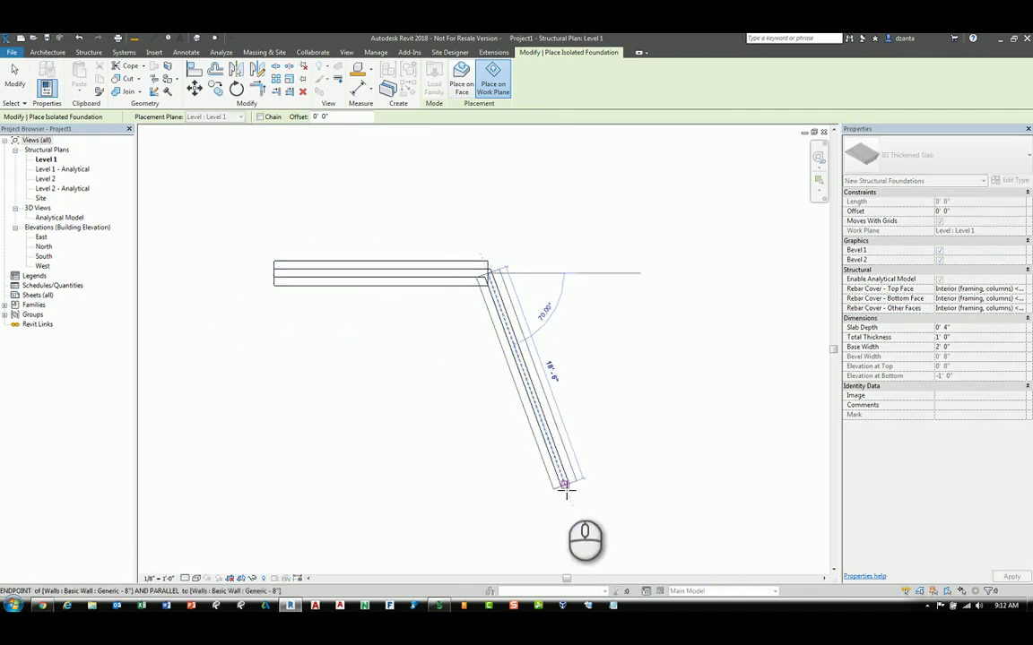
click(565, 487)
click(15, 86)
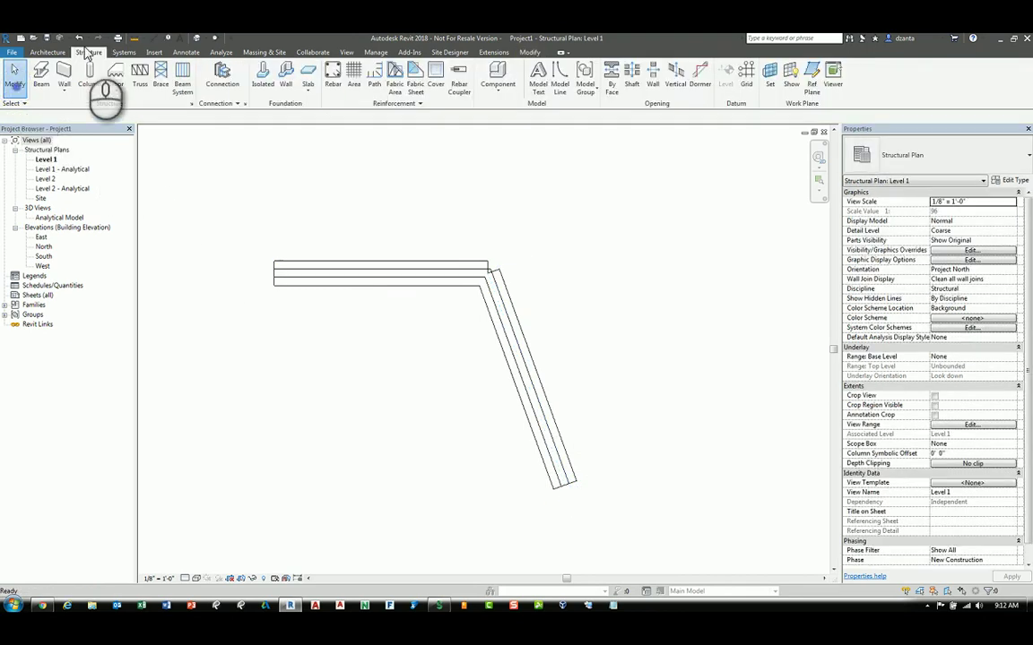
Open the 3D view of the walls and slabs, display it shaded and set its detail level to Fine
click(197, 38)
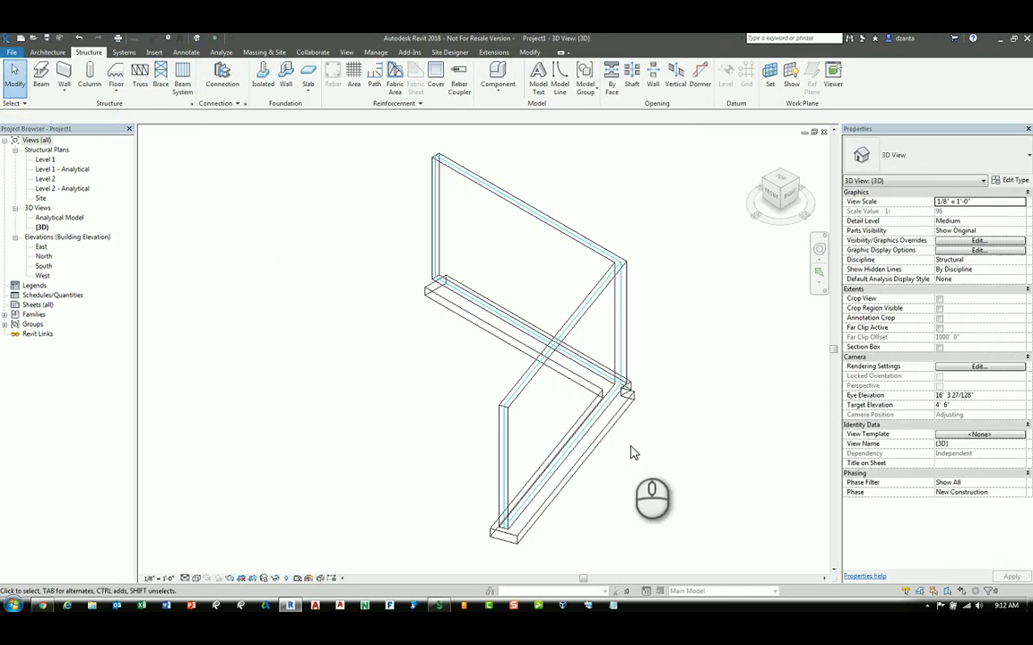
mouse_move(631, 448)
shift+middle_down()
mouse_move(687, 422)
mouse_move(622, 413)
shift+middle_up()
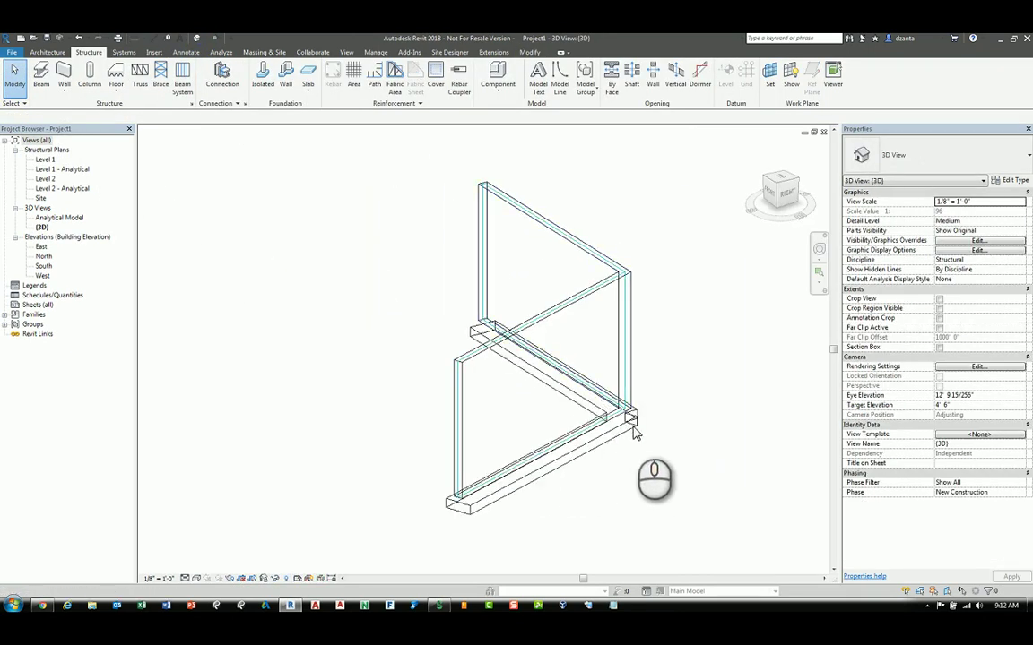
shift+middle_drag(610, 478, 582, 446)
scroll(611, 500, up, 2)
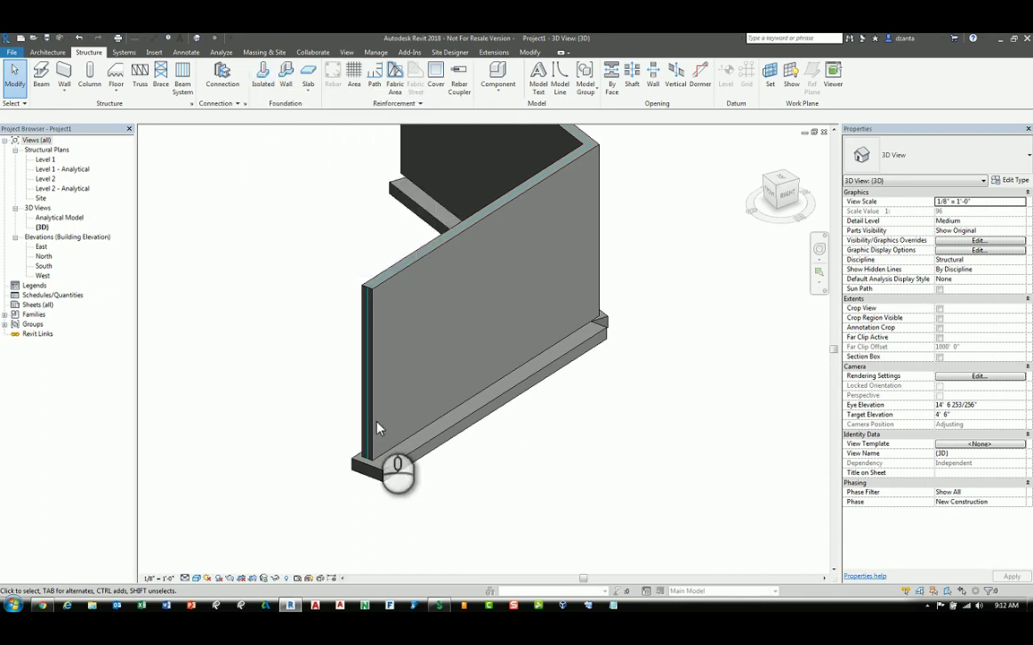
click(199, 566)
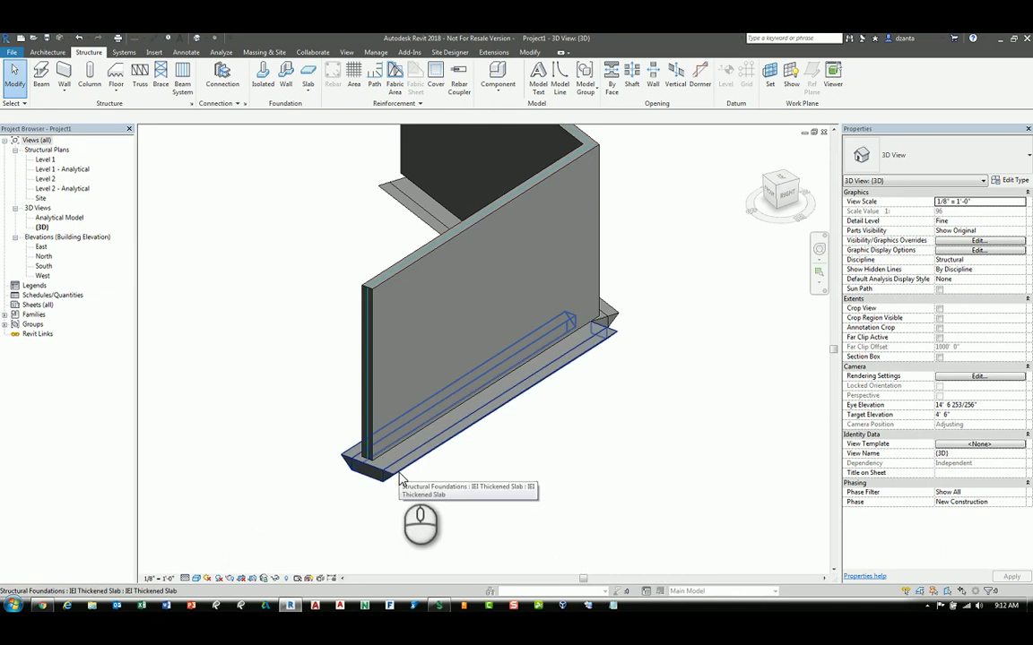
scroll(487, 468, down, 2)
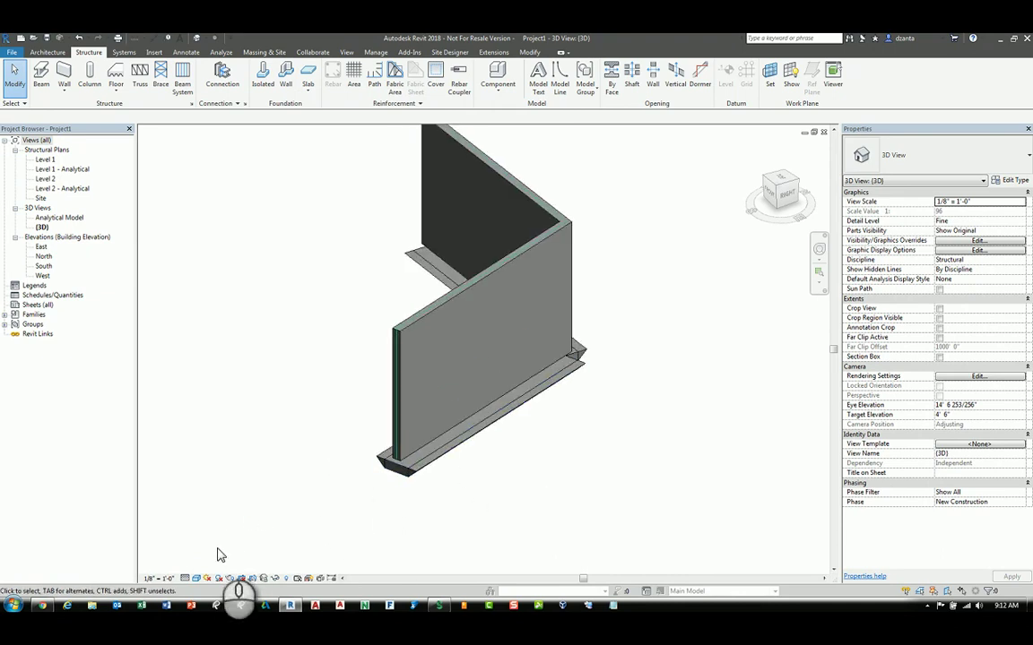
Reopen the Level 1 plan, set its detail level to Fine and switch it to the Shaded visual style
double_click(45, 159)
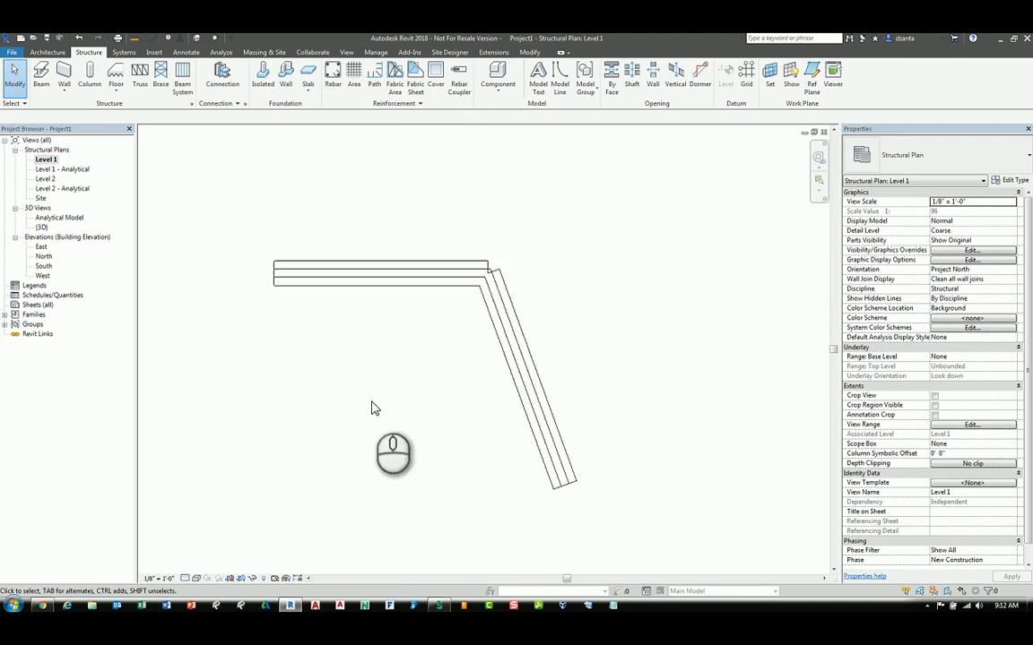
click(185, 579)
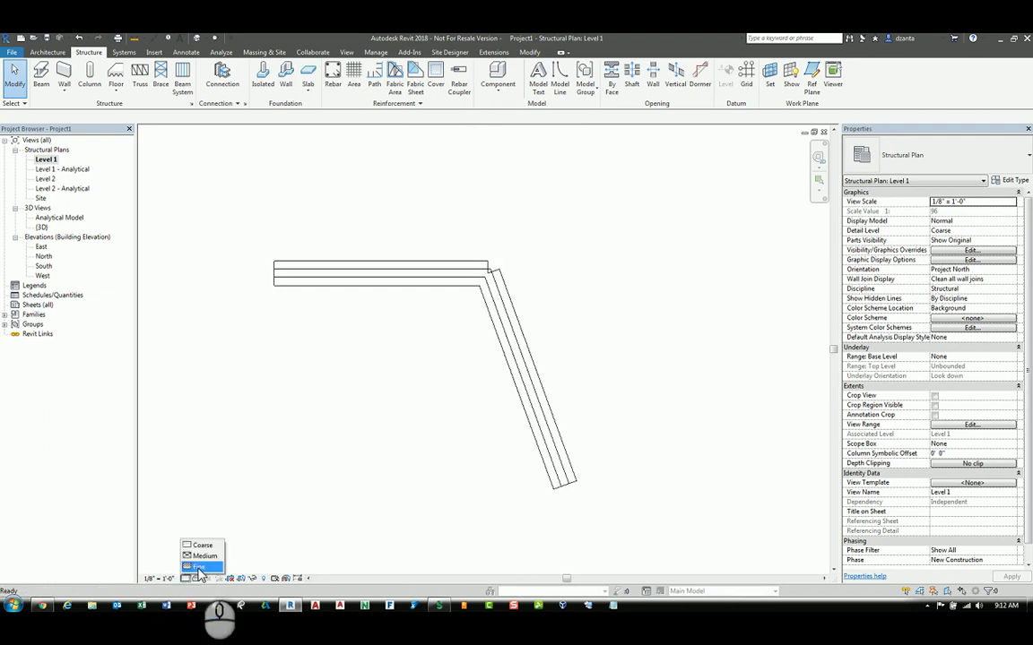
click(198, 567)
scroll(457, 466, up, 1)
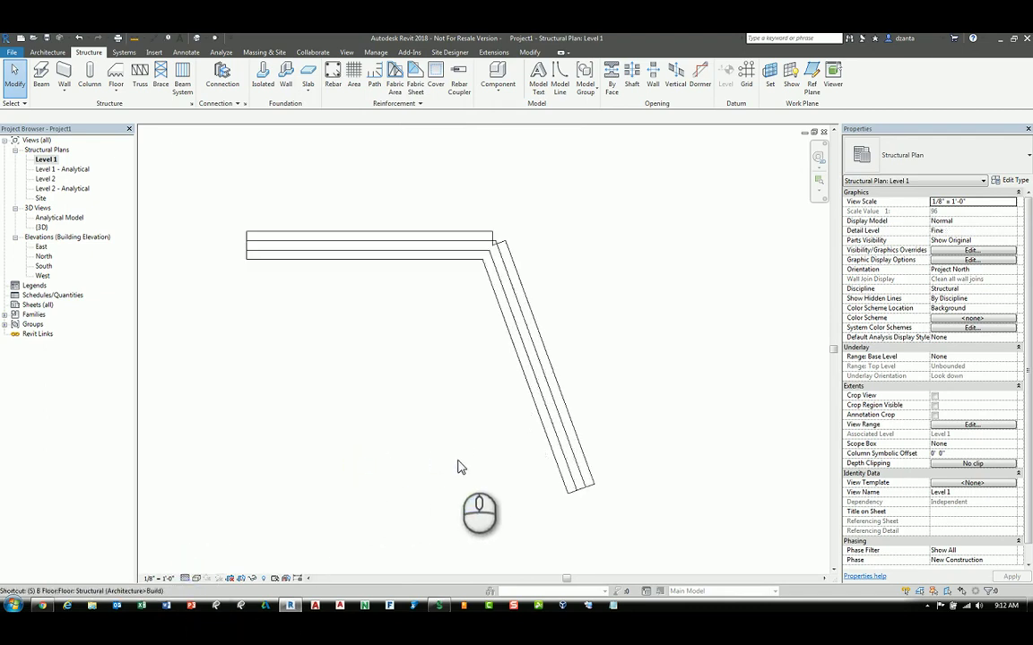
key(d)
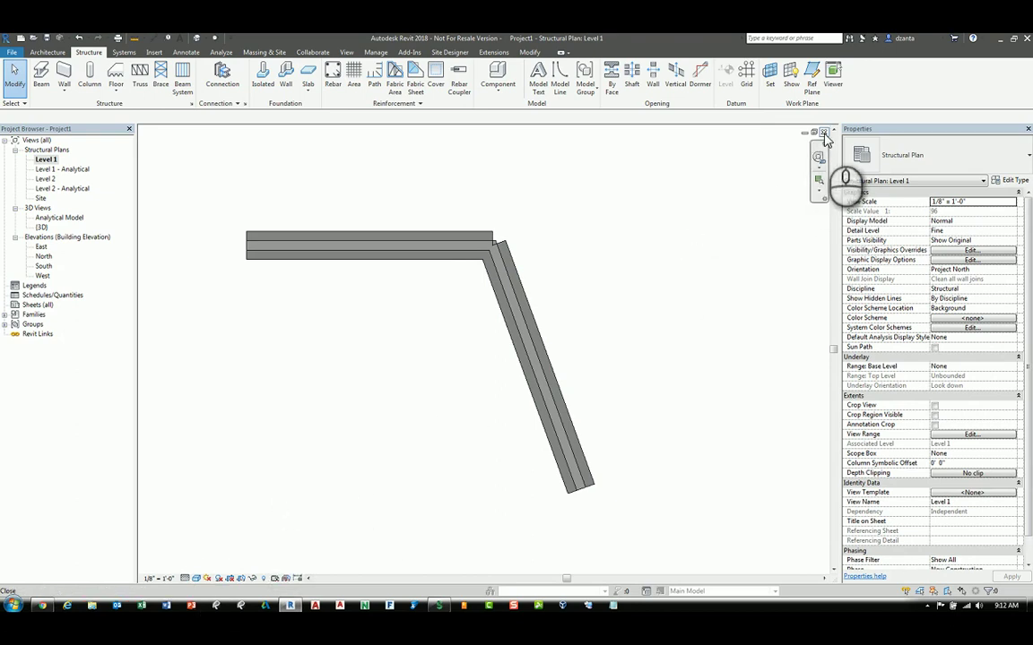
middle_drag(565, 283, 637, 262)
scroll(594, 269, up, 1)
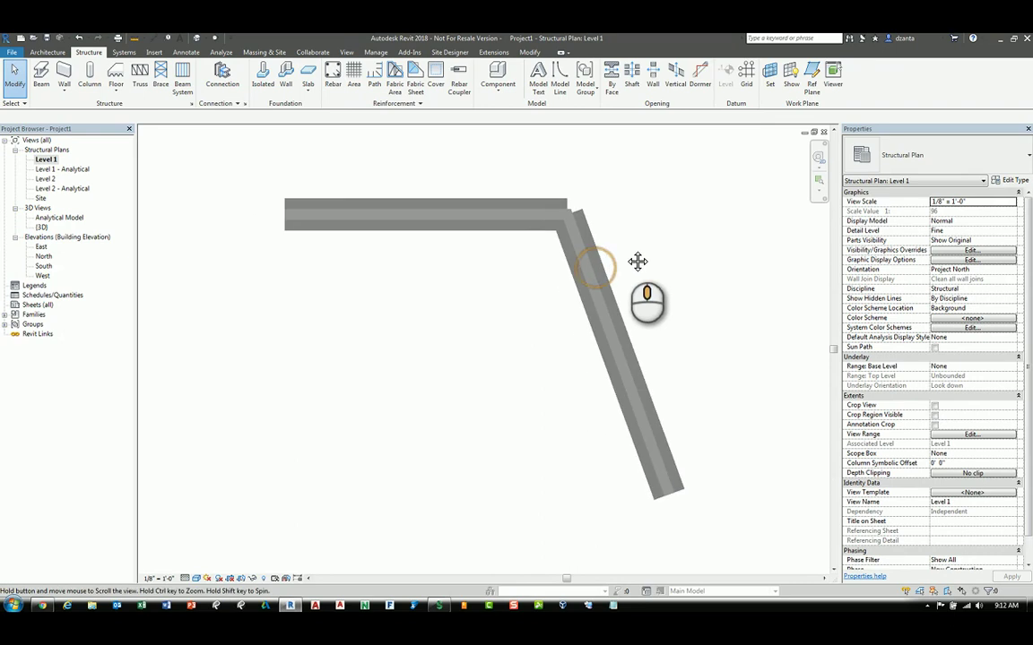
click(529, 53)
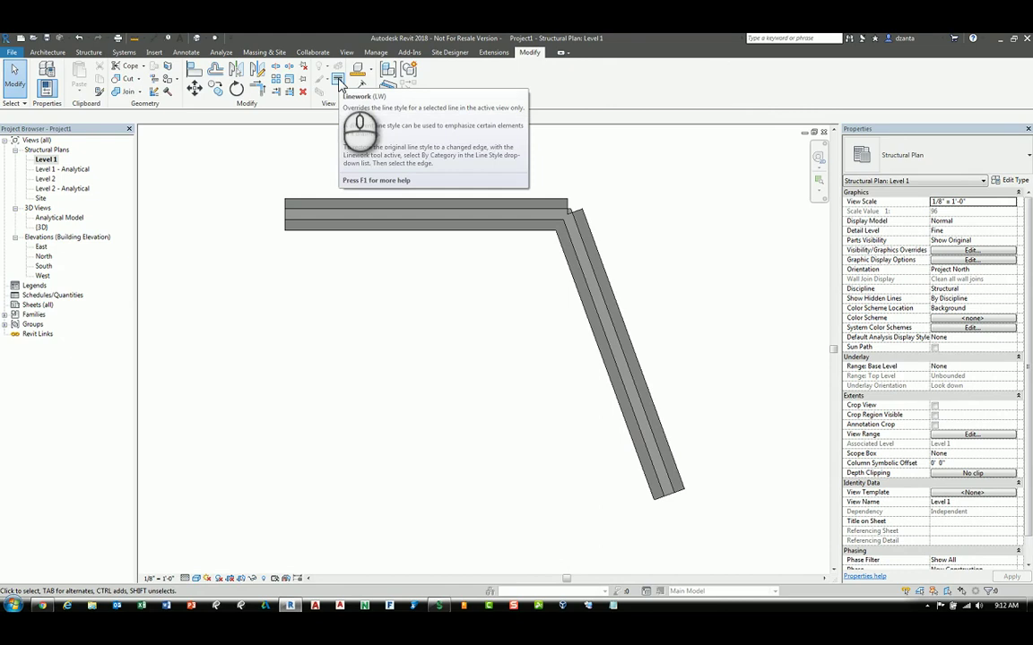
click(338, 82)
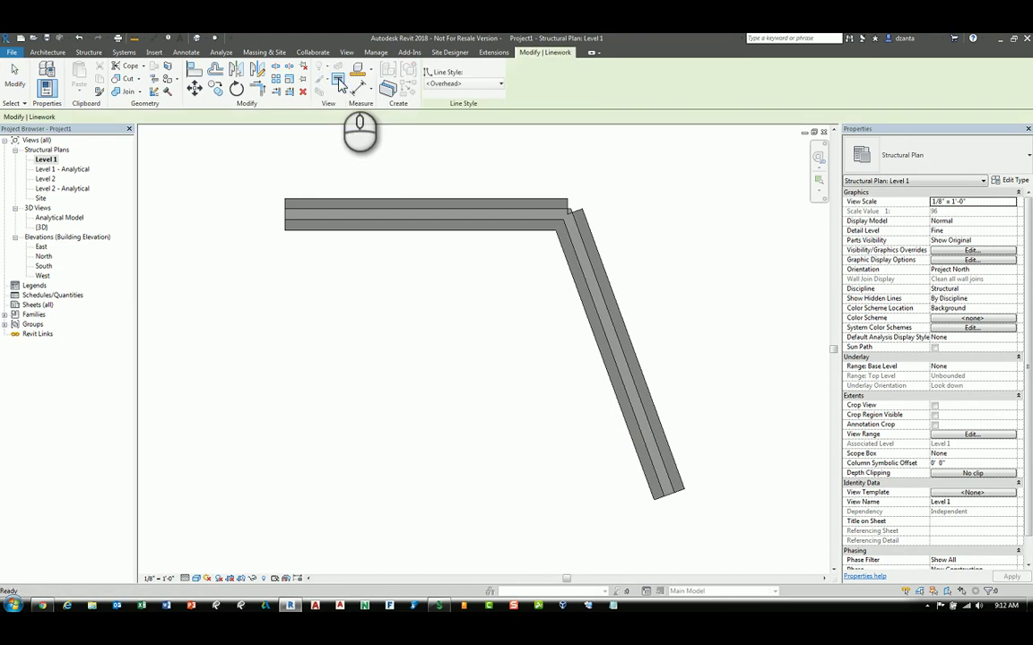
click(14, 76)
click(341, 308)
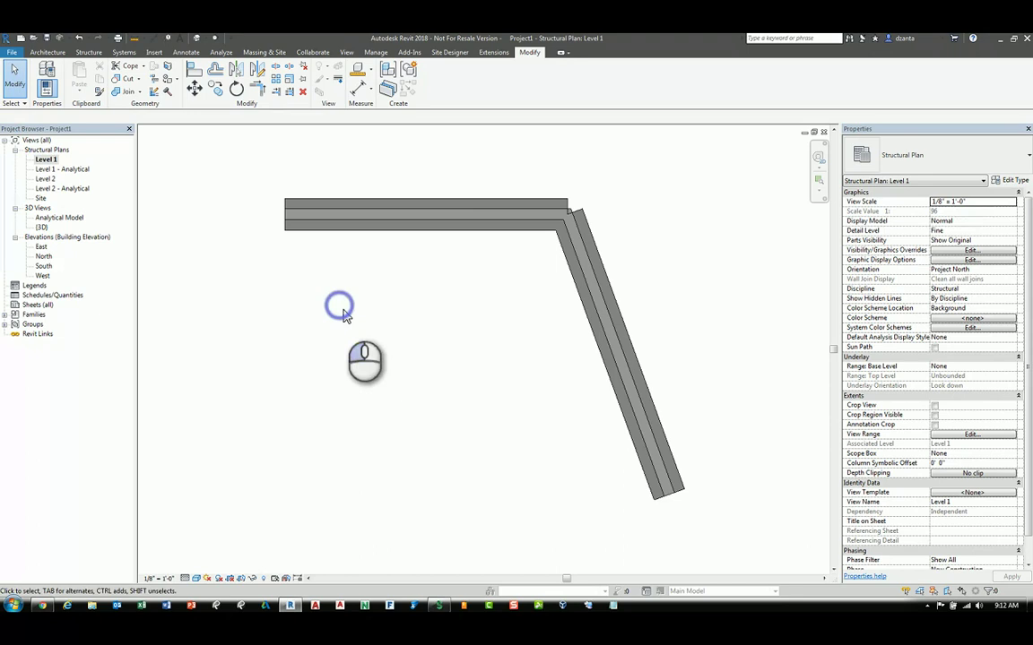
Close the Level 1 plan and examine the thickened slab's beveled end beneath the angled wall in the 3D view
scroll(444, 387, down, 2)
middle_drag(467, 398, 484, 436)
click(642, 248)
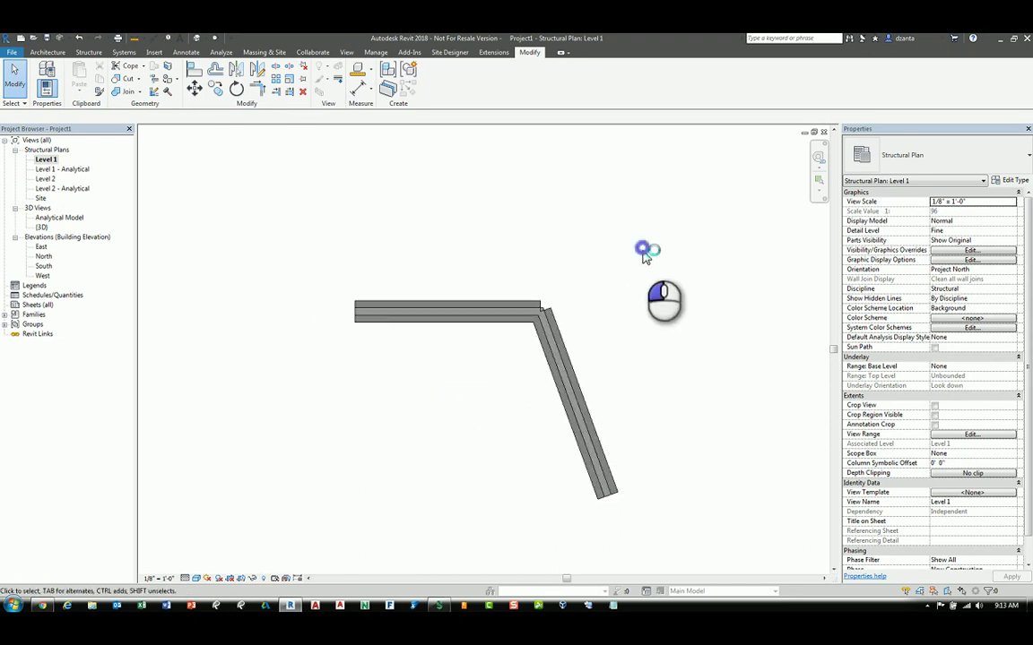
click(823, 133)
scroll(668, 307, down, 1)
middle_drag(668, 338, 604, 388)
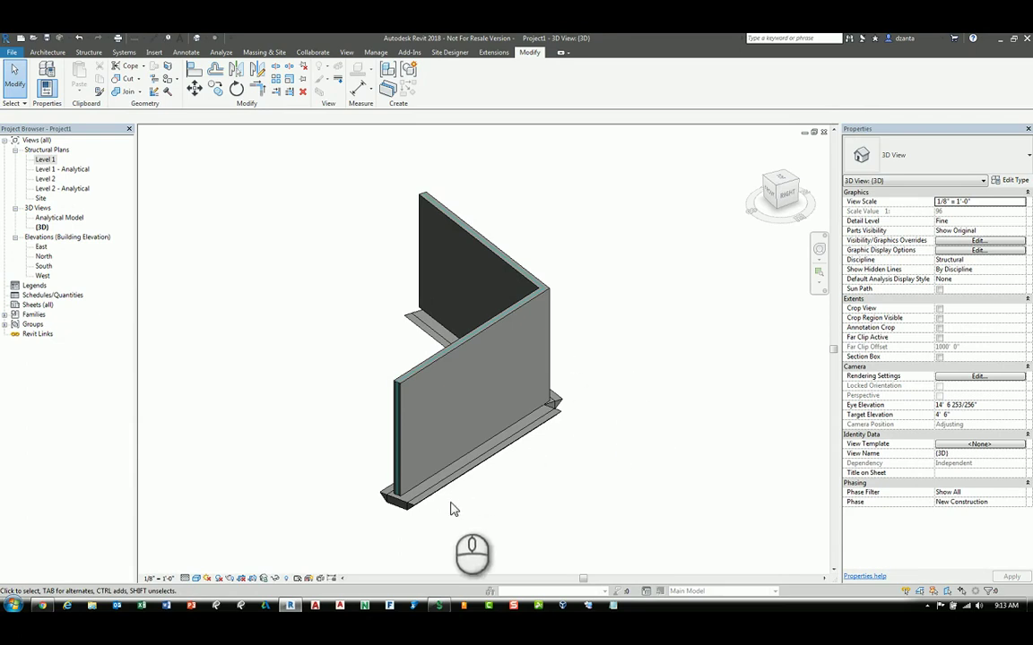
middle_drag(455, 507, 475, 479)
scroll(468, 474, up, 2)
scroll(448, 459, up, 2)
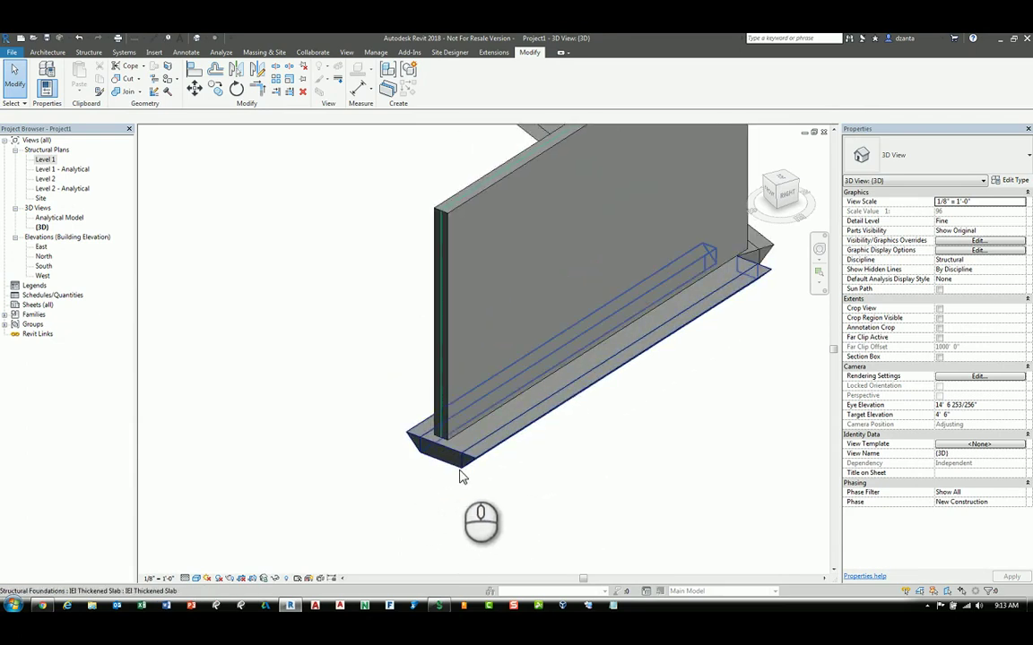
Close the Project1 3D view and the thickened slab family's Left elevation after a last look at the slab beneath the angled wall
middle_drag(617, 405, 557, 475)
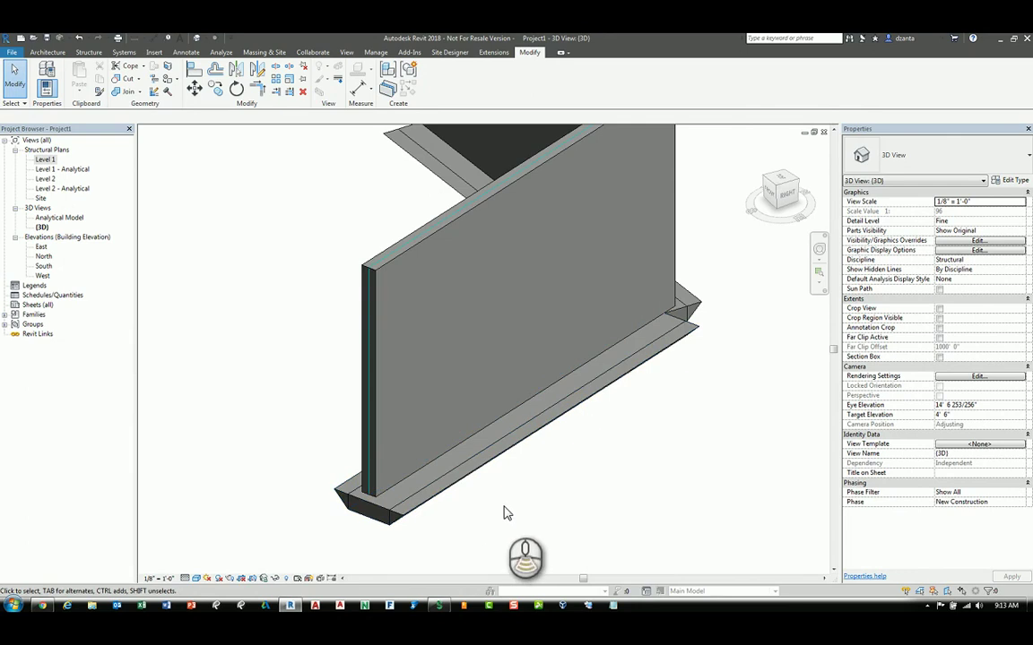
shift+middle_drag(504, 513, 329, 307)
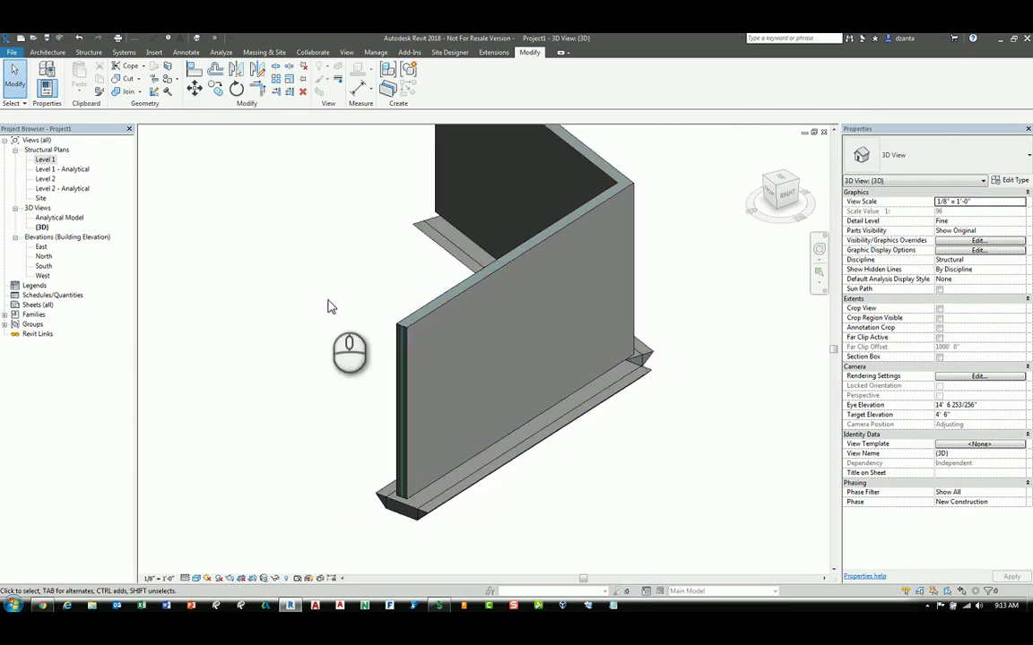
click(823, 131)
click(542, 321)
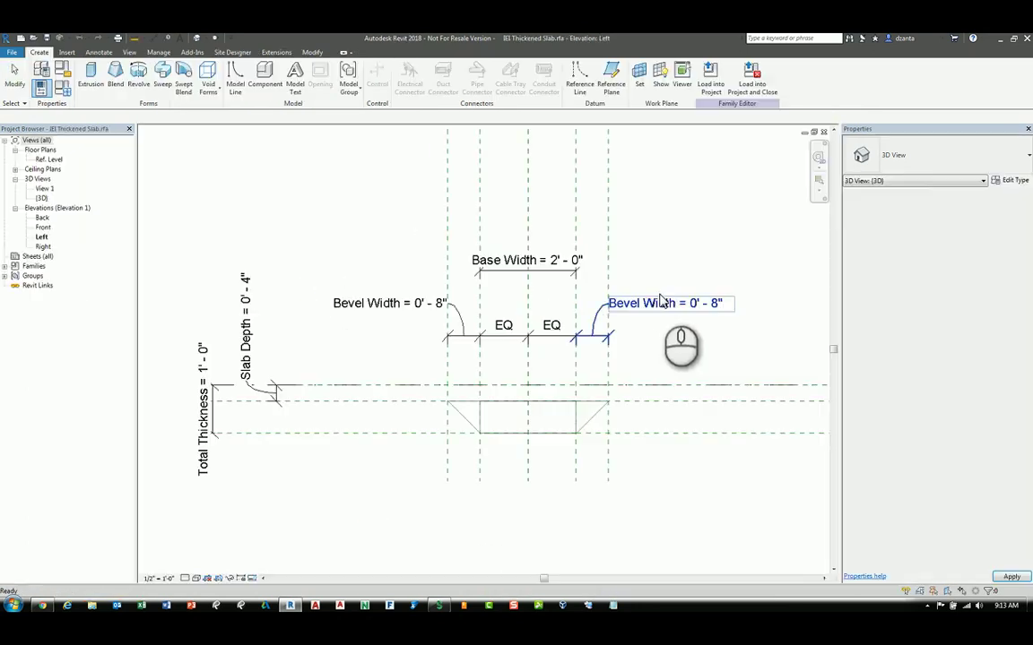
click(822, 133)
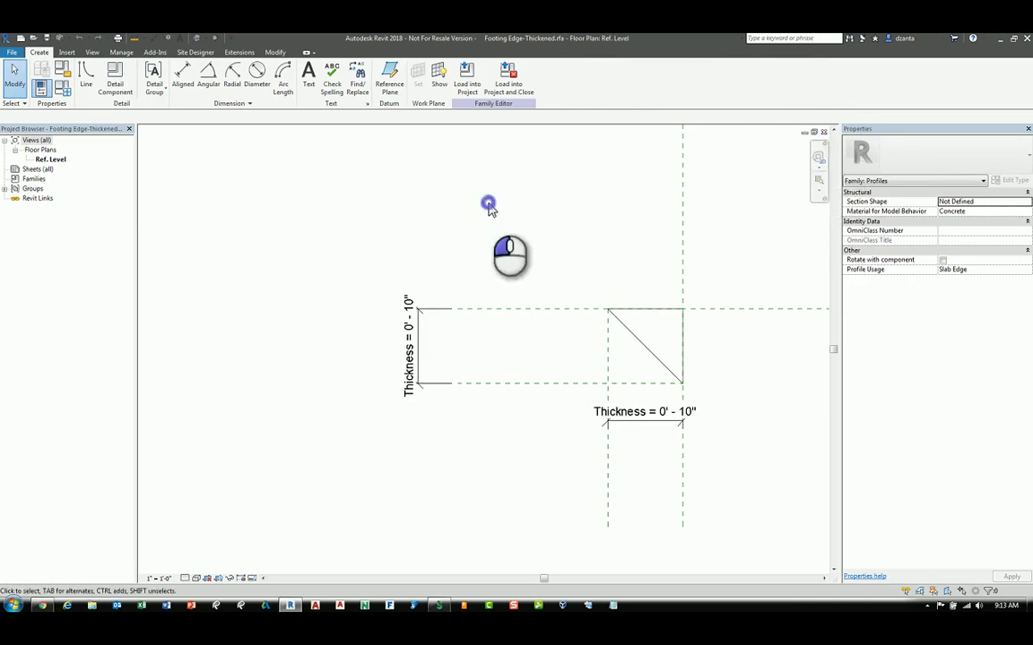
Review the type list of the Footing Edge-Thickened profile, keep the 10" type current and close the profile family's view
scroll(487, 225, down, 2)
middle_drag(487, 237, 360, 272)
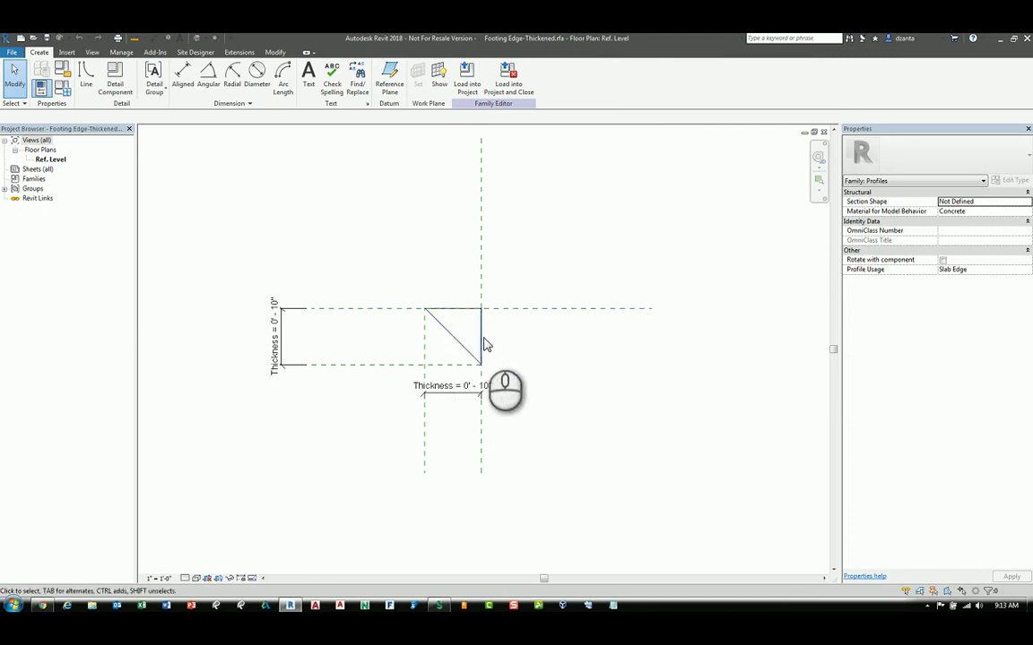
click(62, 87)
click(373, 126)
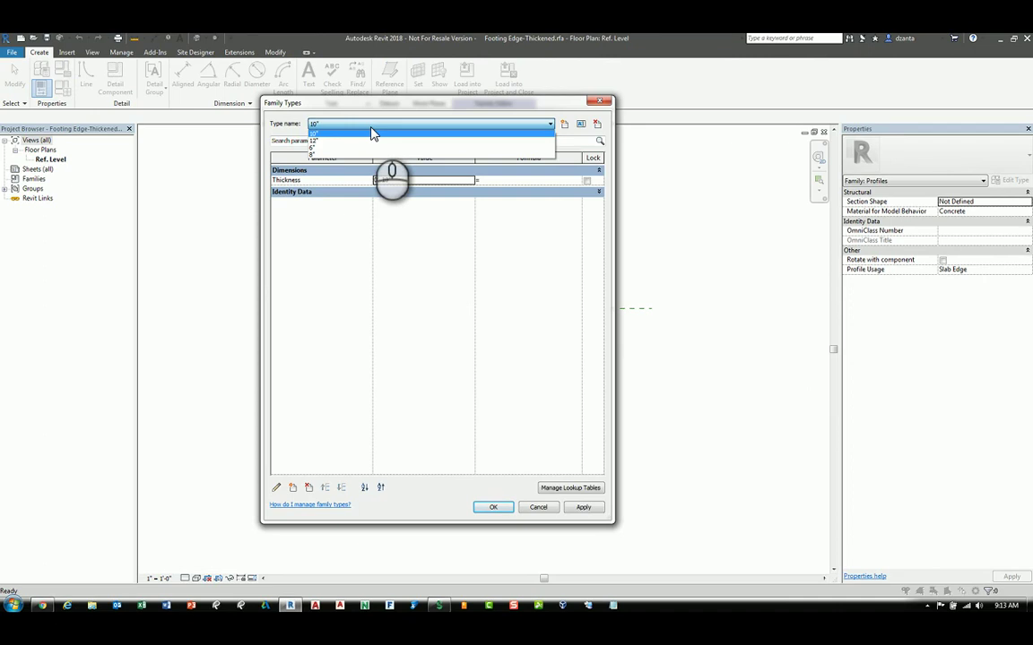
click(373, 132)
click(493, 508)
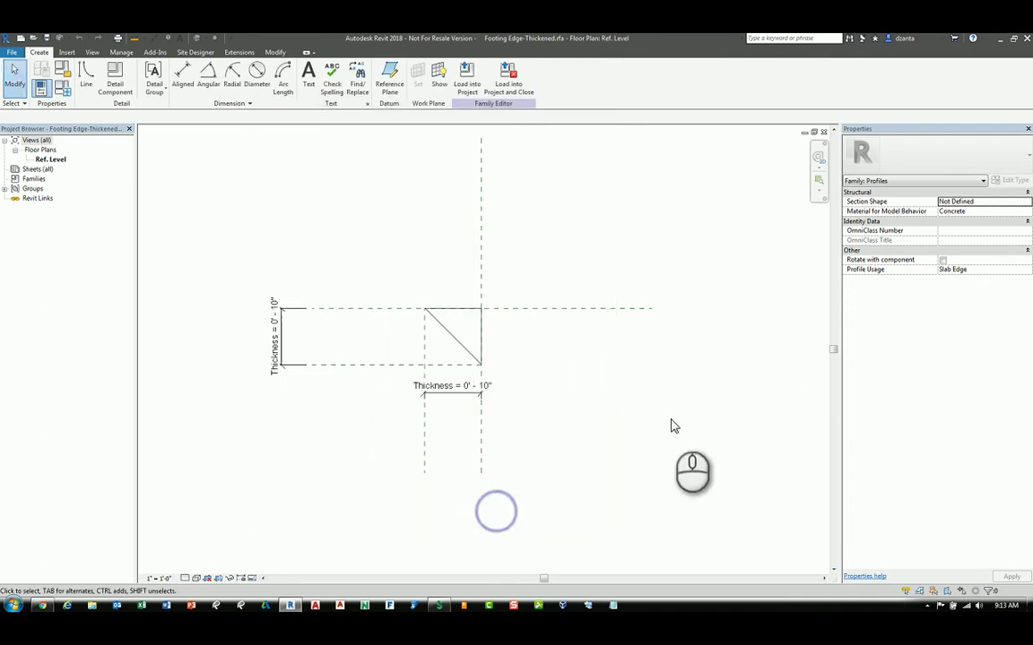
click(698, 405)
click(824, 131)
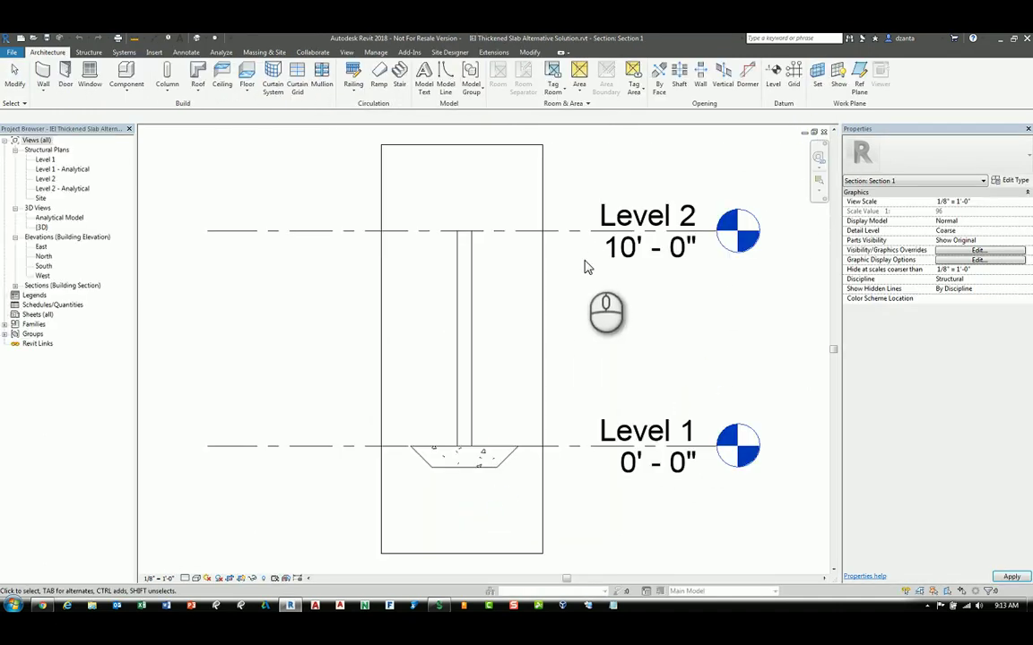
Open the default 3D view of the alternative solution project and inspect the existing wall corners and their beveled slab edges
middle_drag(612, 327, 584, 337)
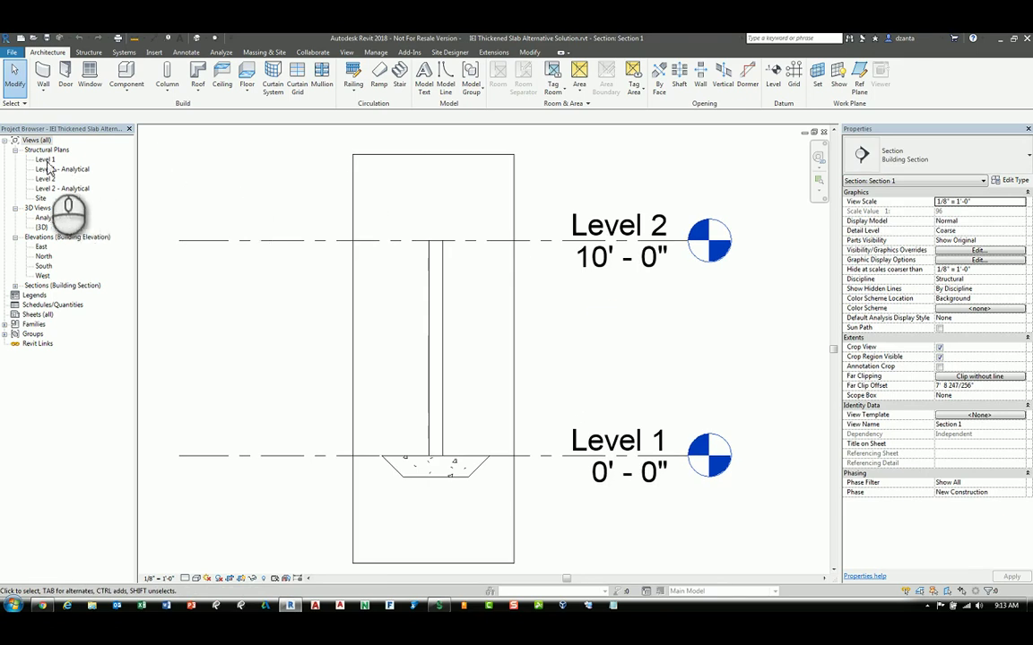
click(168, 37)
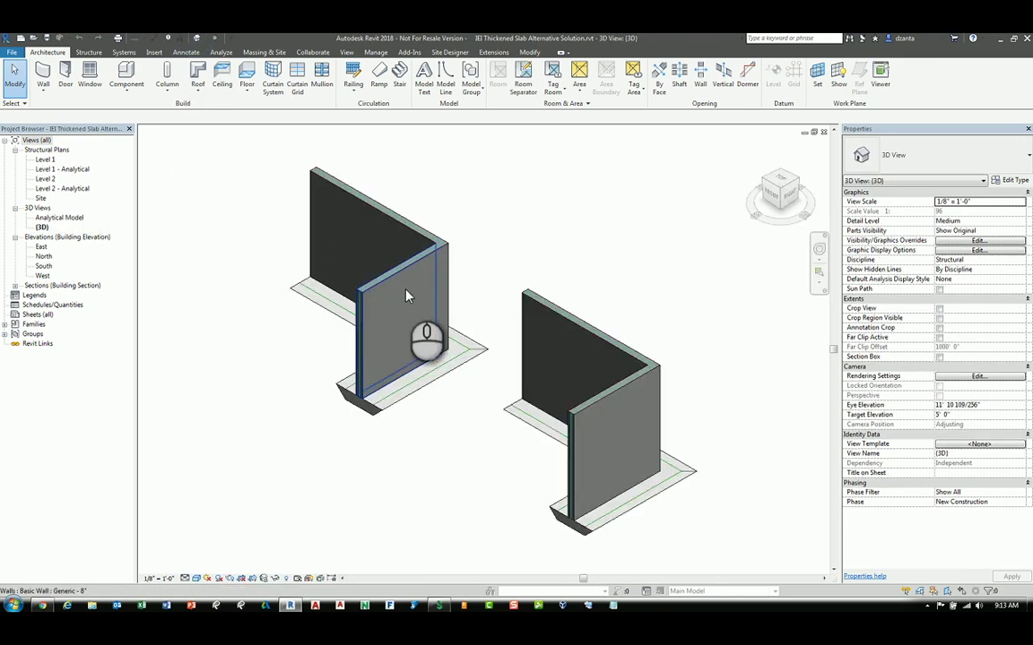
shift+middle_drag(458, 332, 381, 296)
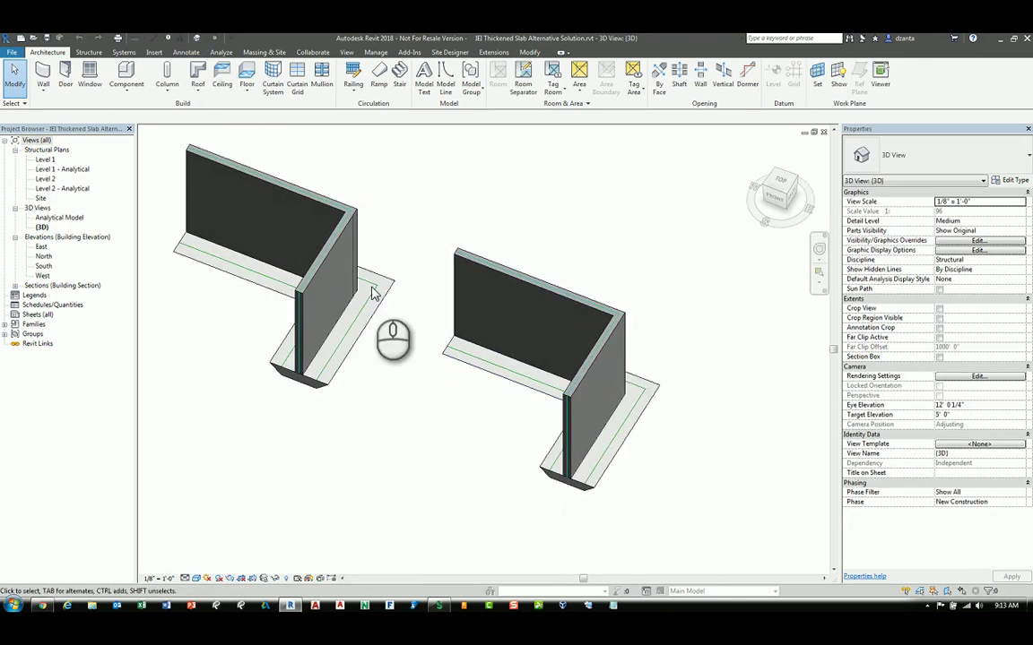
click(330, 212)
click(308, 217)
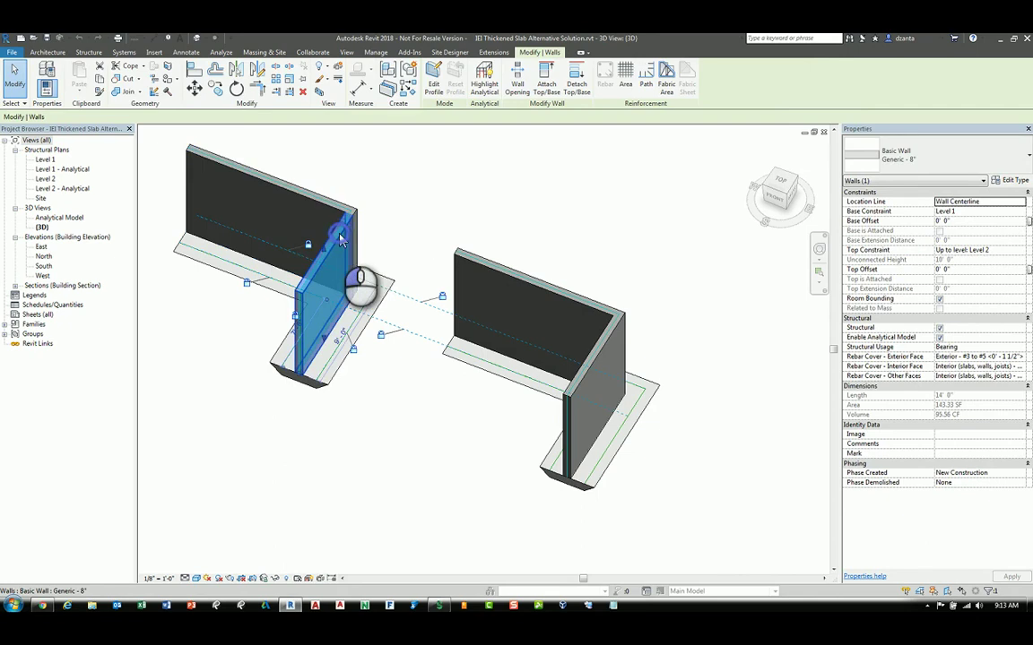
click(414, 200)
shift+middle_drag(427, 315, 397, 377)
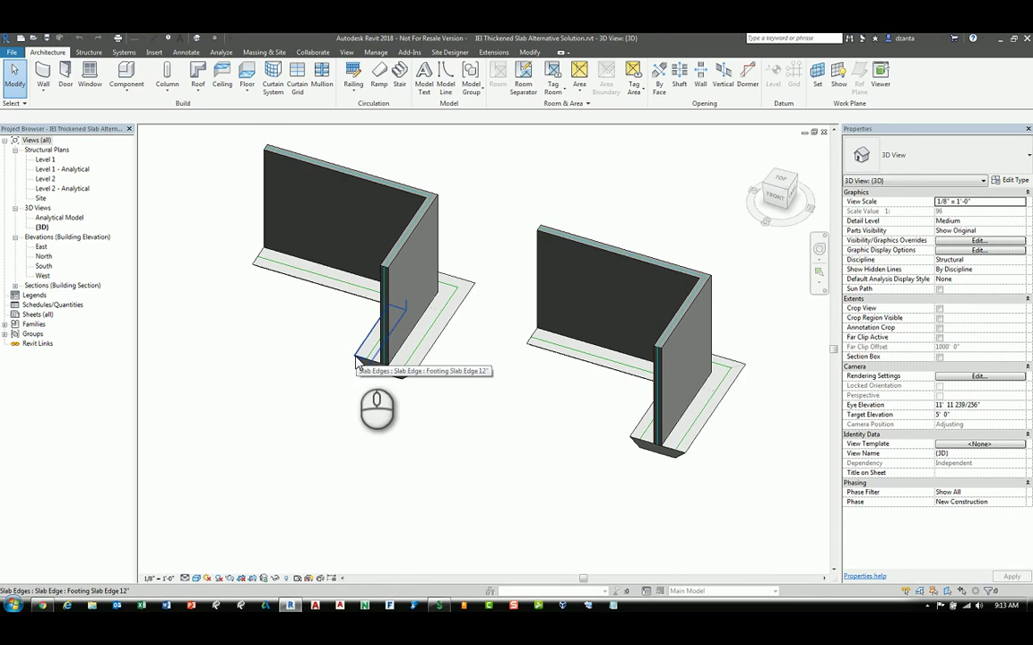
Draw two connected angled walls beside the existing corners using Create Similar on a Generic - 8" wall, making the second leg about 13'-0" long
middle_drag(456, 438, 357, 421)
scroll(387, 437, down, 3)
middle_drag(537, 463, 490, 469)
click(394, 289)
key(c)
key(s)
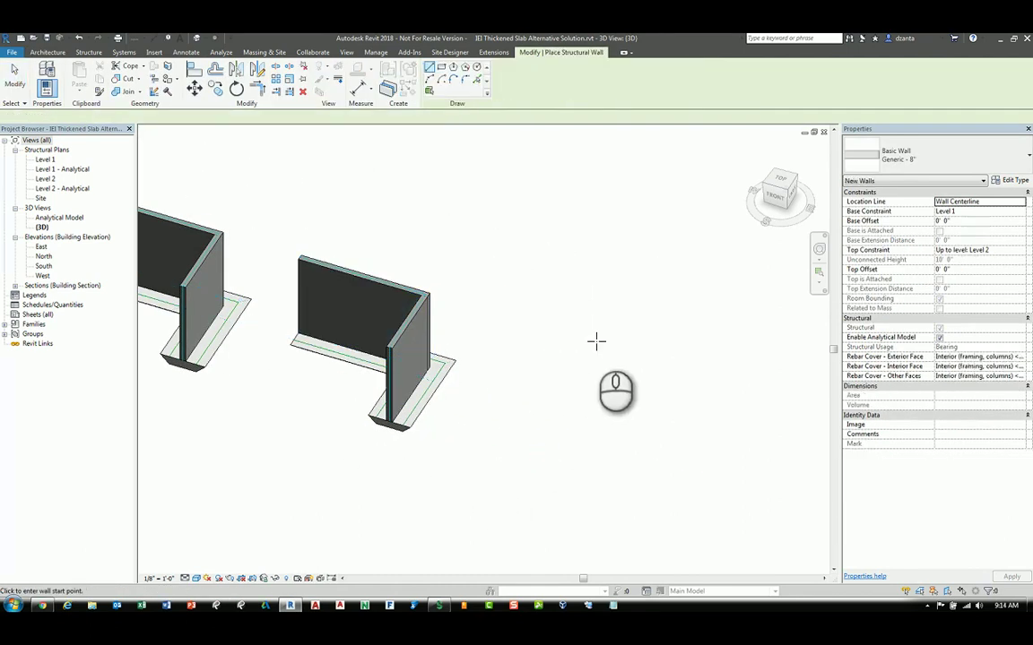
click(578, 352)
click(700, 430)
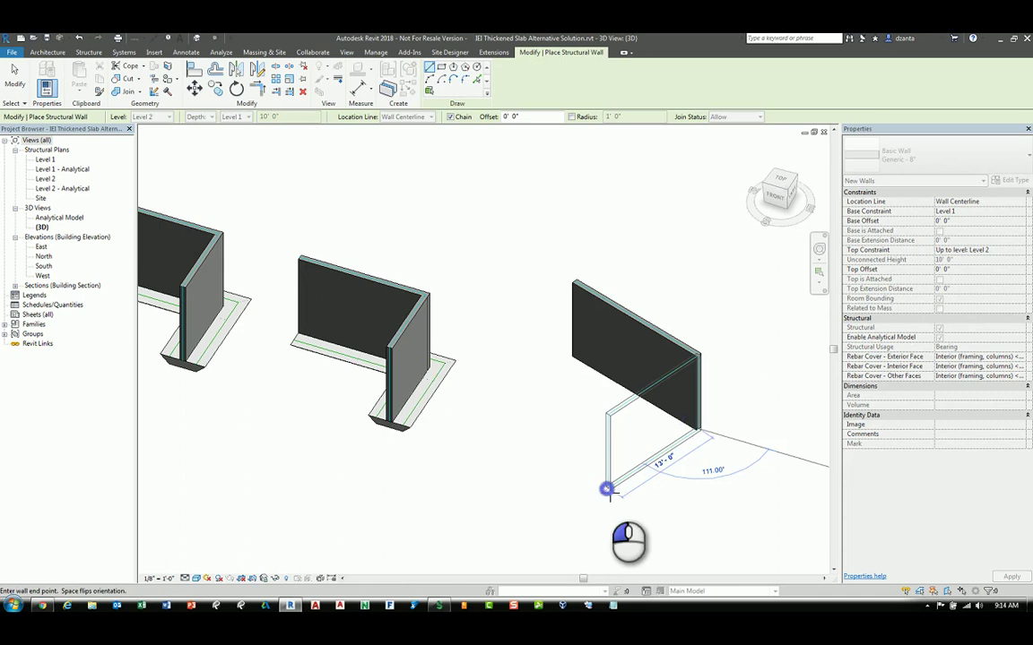
click(607, 489)
key(Escape)
key(Escape)
Place Bearing Footing - 36" x 12" wall foundations under both new angled walls
middle_drag(558, 457, 504, 438)
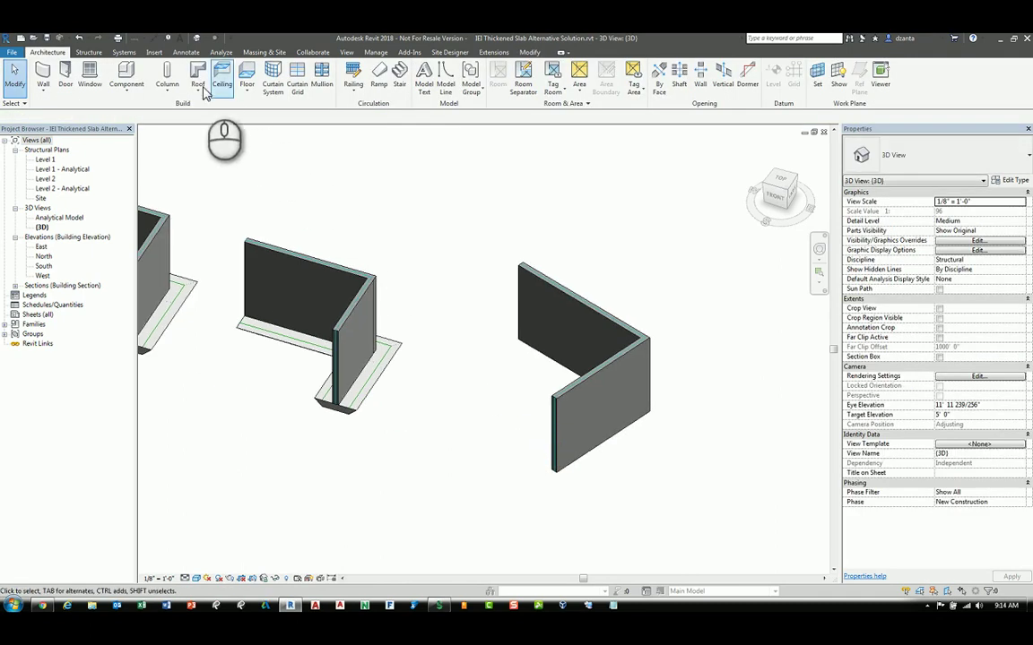
click(90, 52)
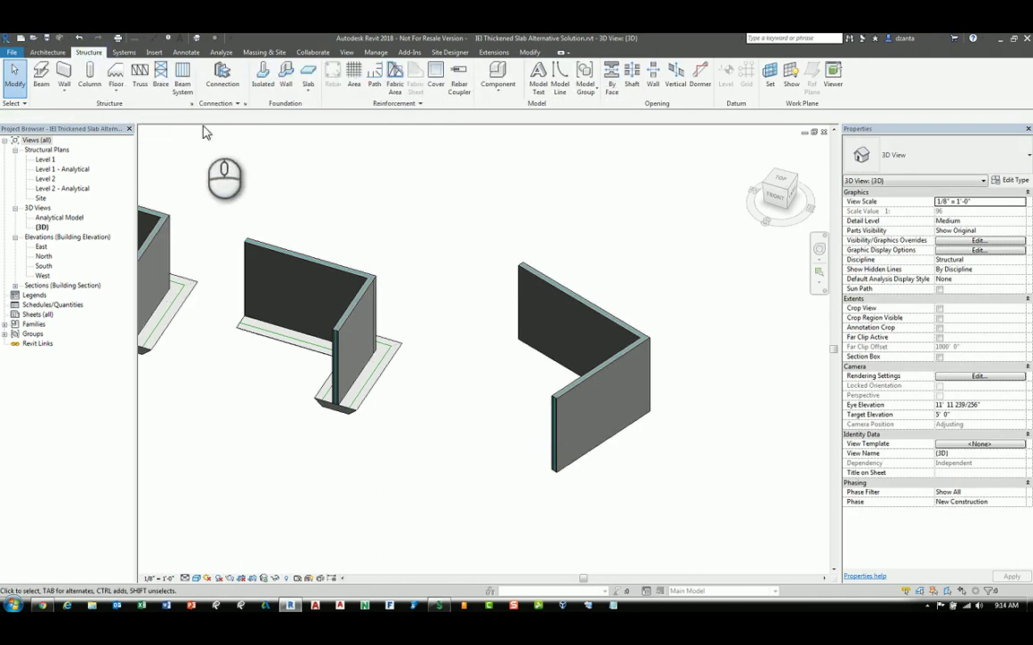
click(286, 86)
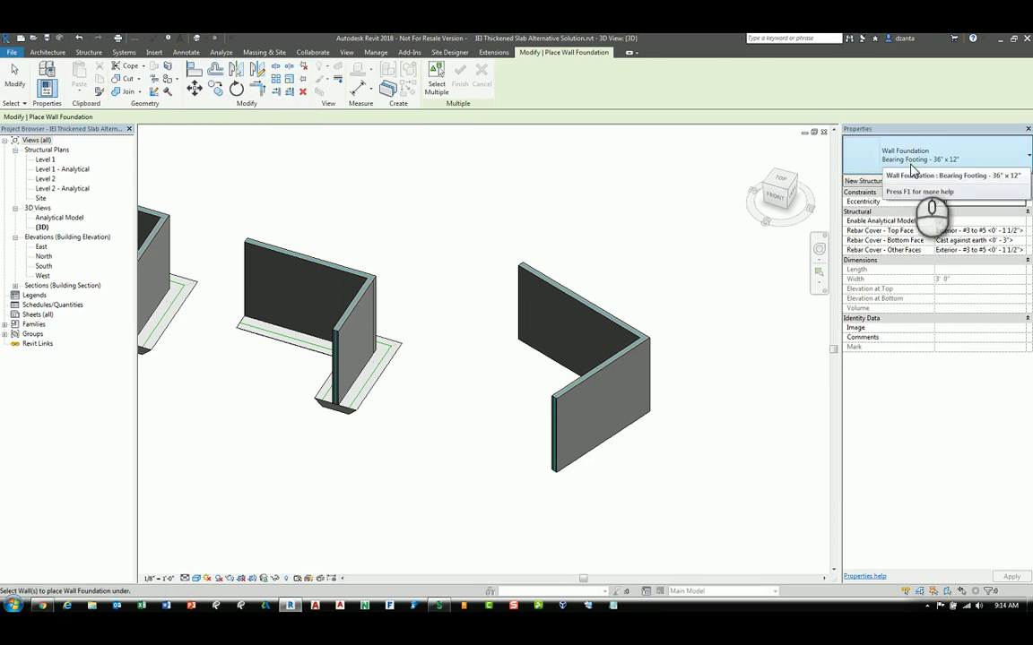
click(596, 457)
click(555, 362)
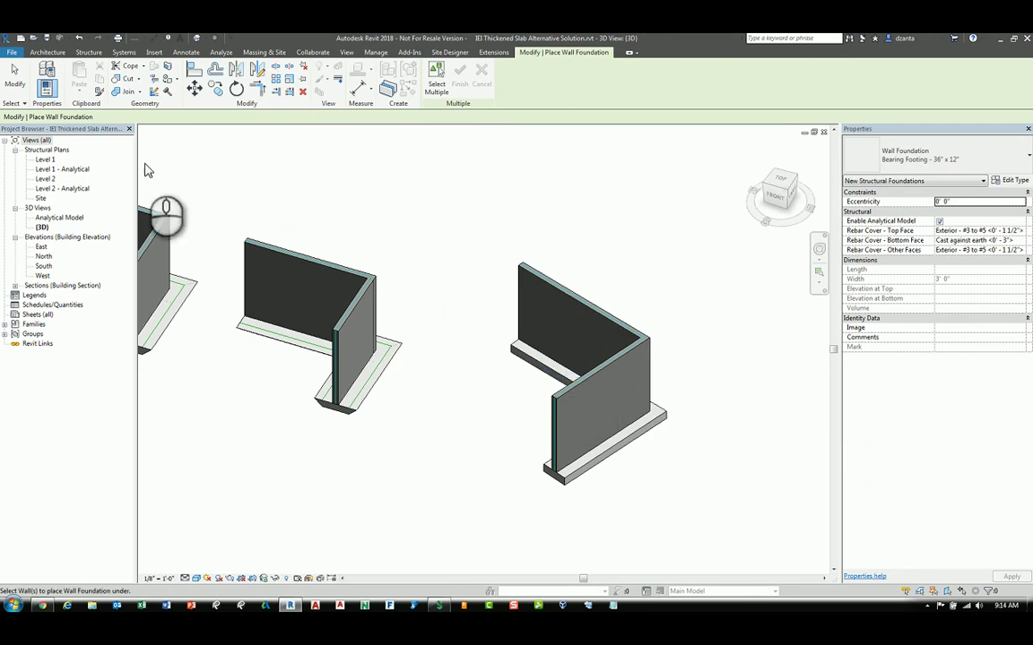
click(15, 77)
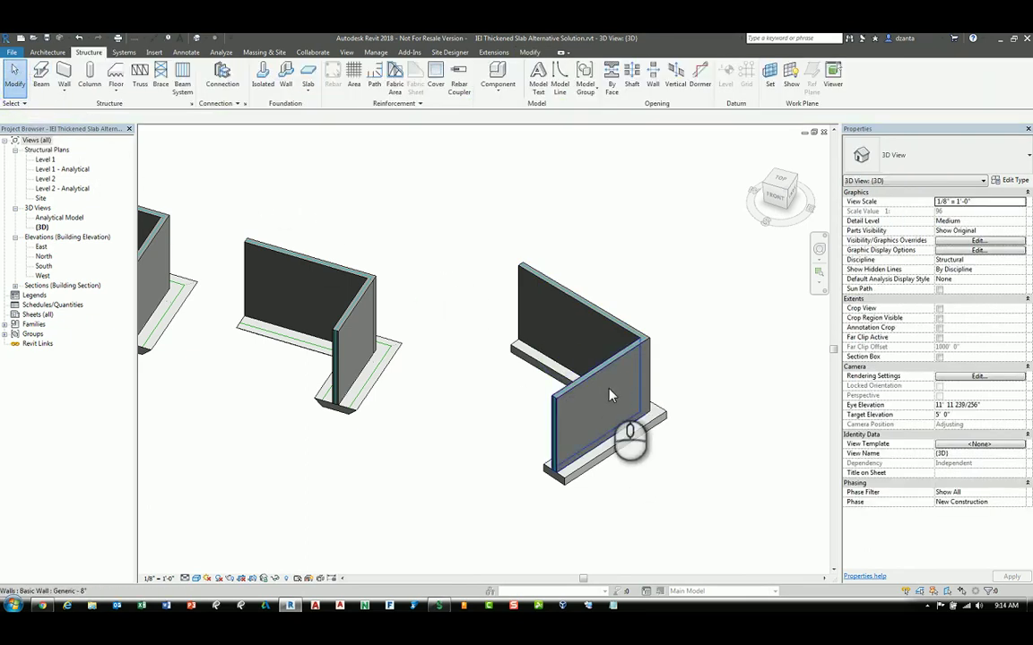
Examine the new bearing footings in the Level 1 plan, close the plan and inspect the footing corner in the 3D view
double_click(47, 161)
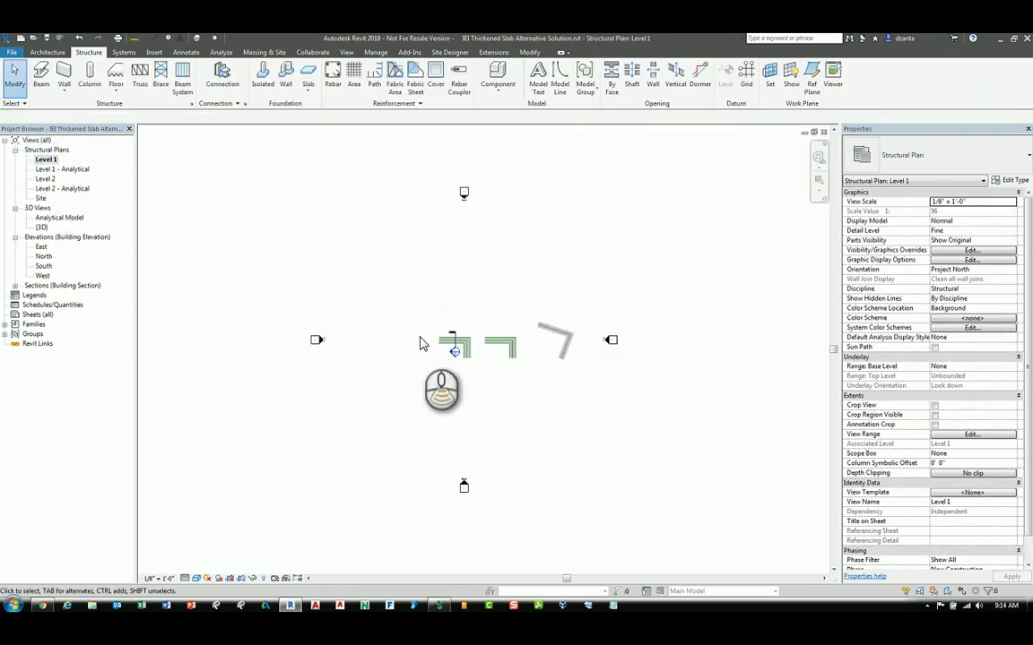
scroll(584, 337, up, 3)
scroll(584, 336, up, 4)
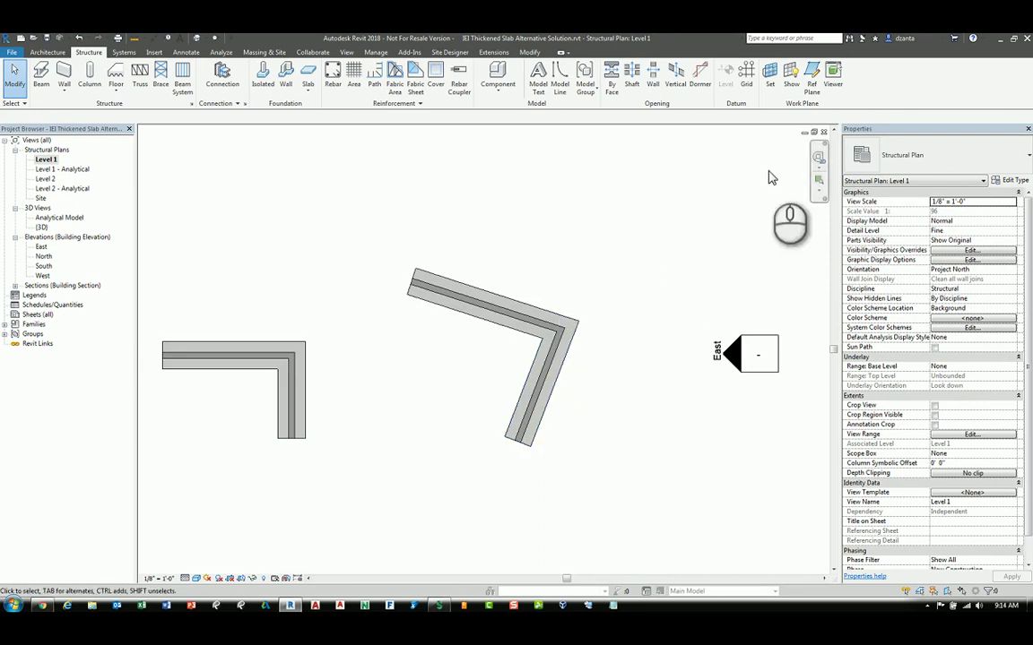
click(822, 132)
middle_drag(628, 329, 532, 286)
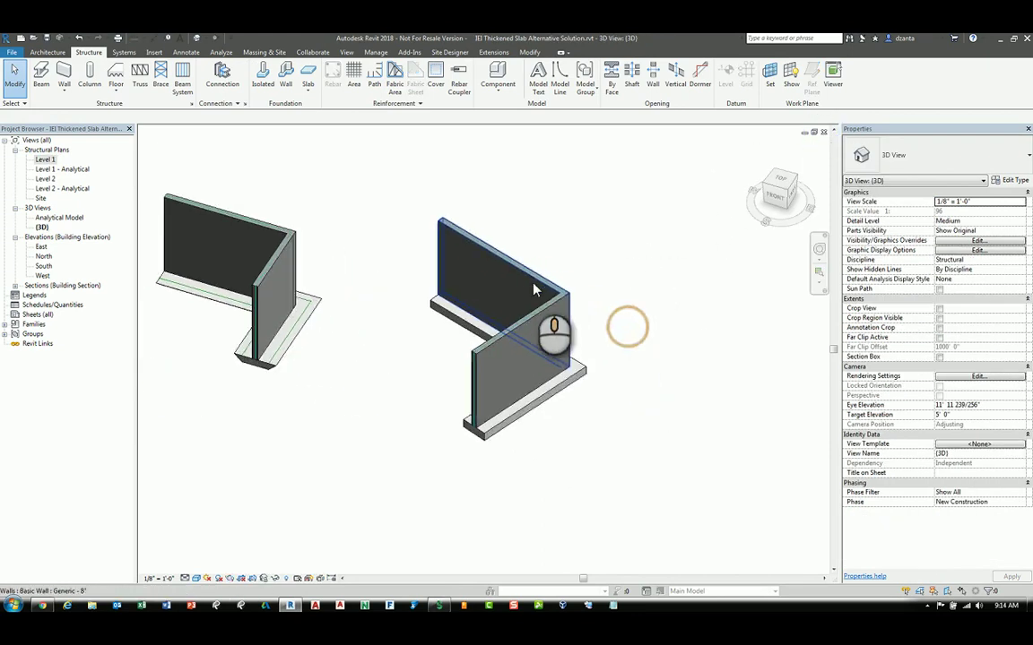
scroll(555, 314, up, 3)
middle_drag(587, 343, 576, 326)
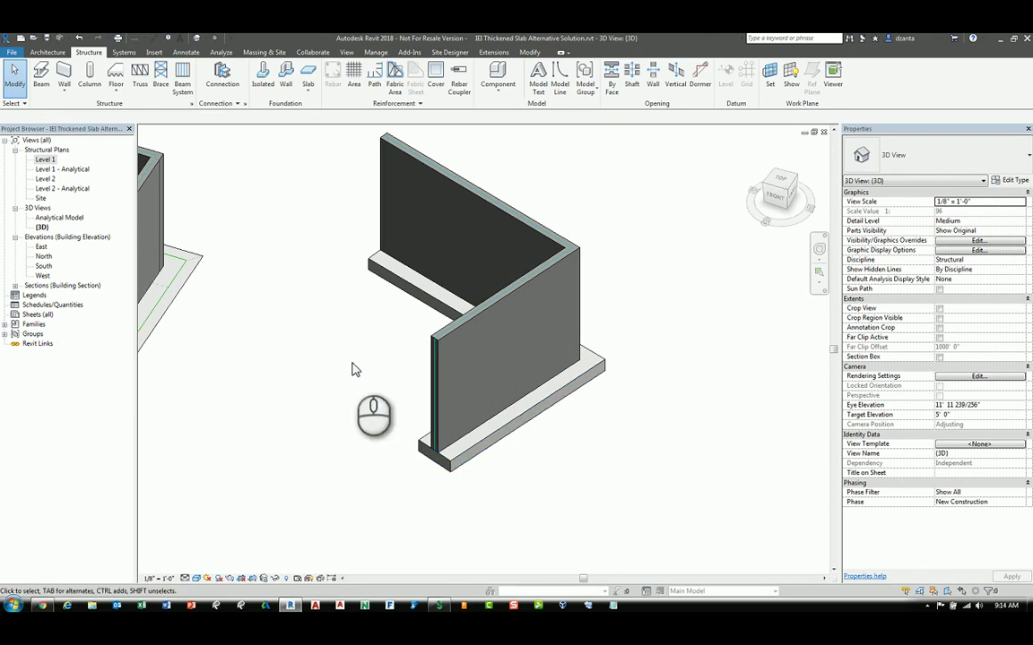
middle_drag(339, 404, 320, 395)
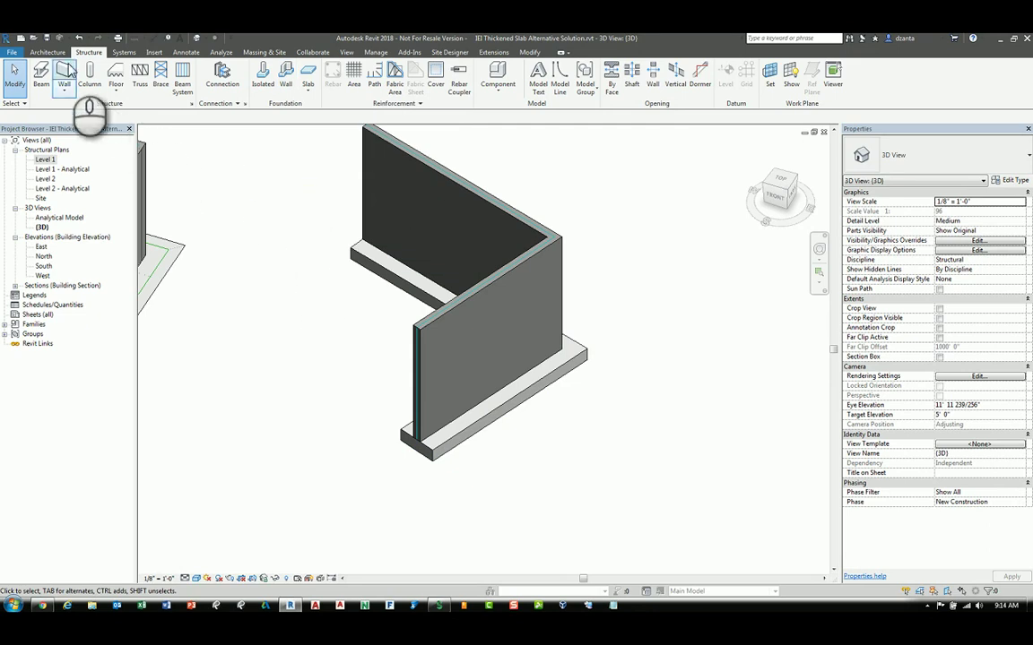
Create model lines on the footings' outer top edges with Pick Lines and Lock enabled, adjusting the picked line's end at the corner
click(50, 52)
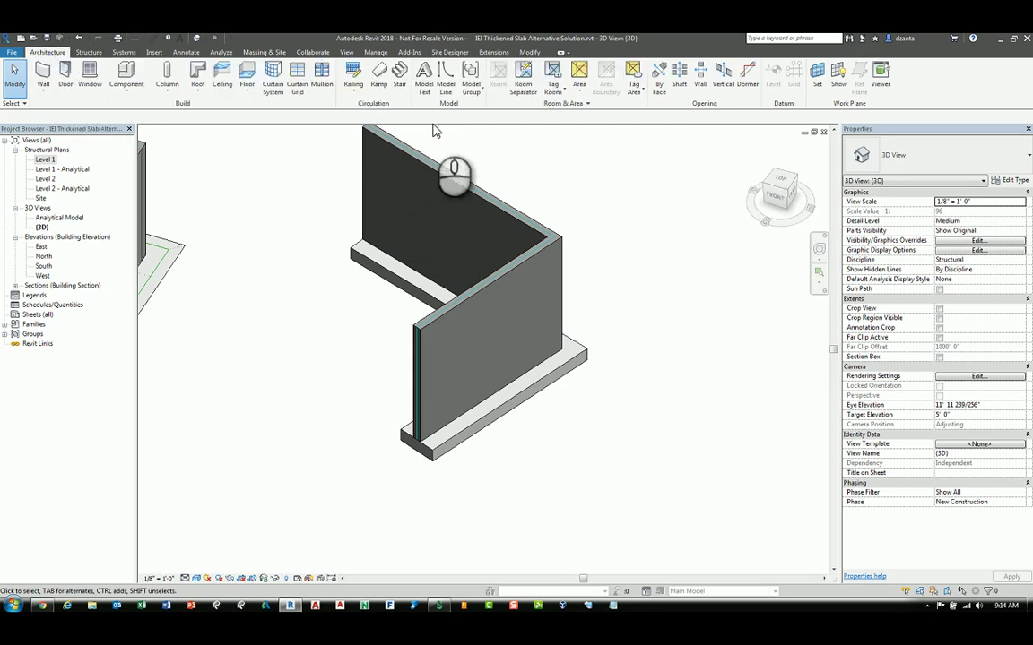
click(445, 90)
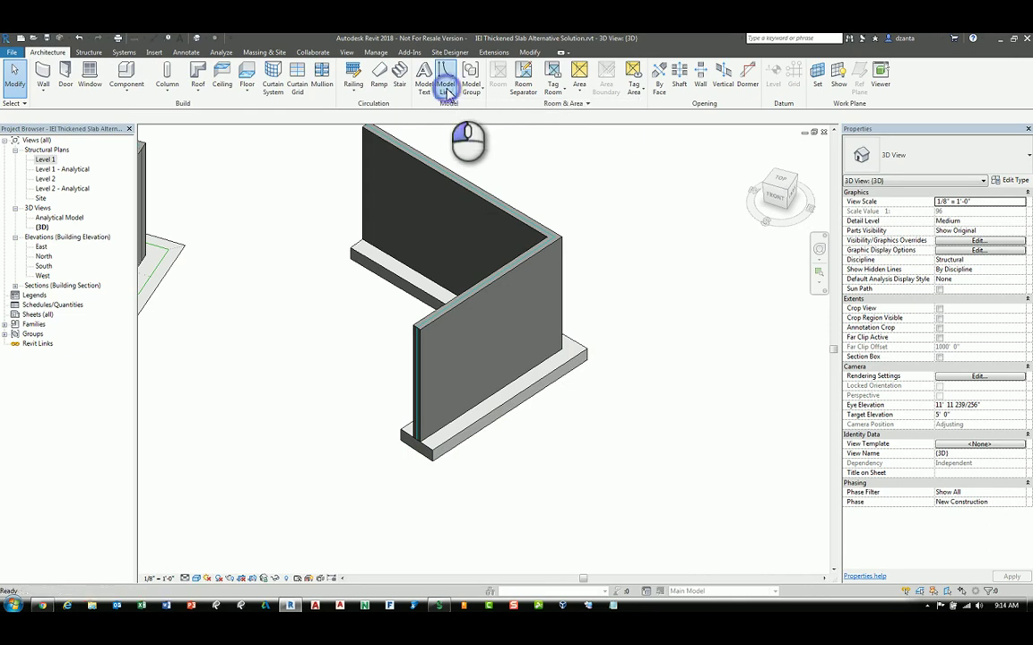
click(452, 92)
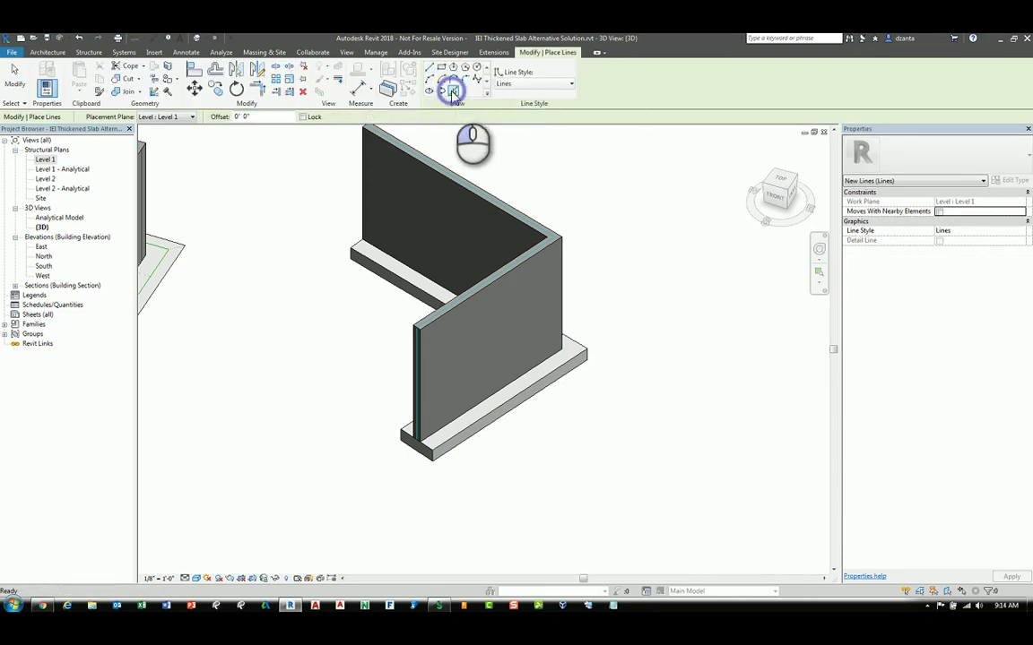
click(304, 118)
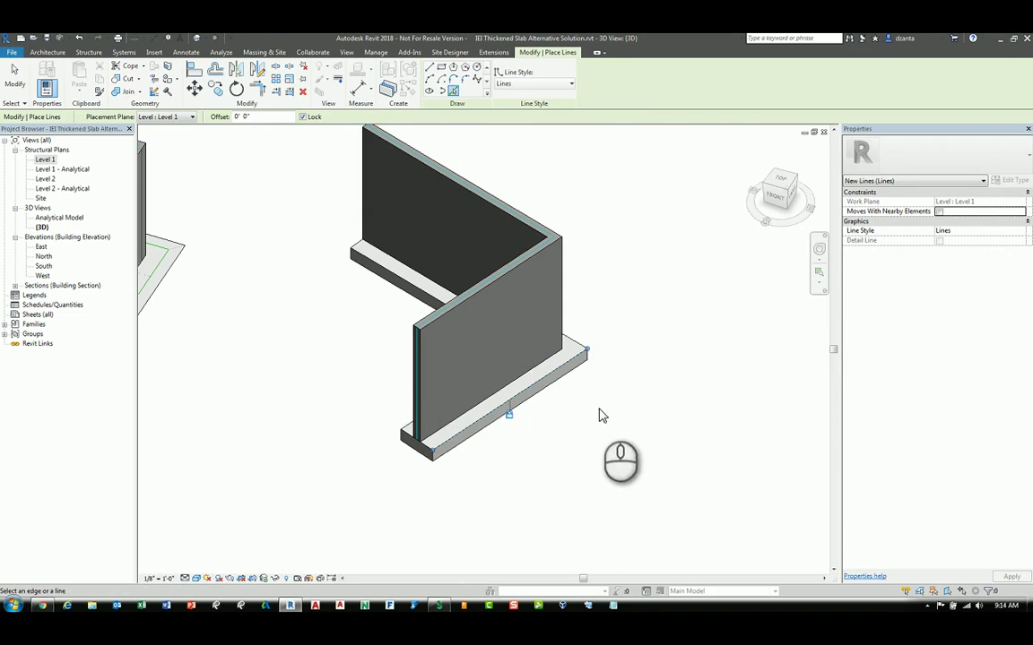
shift+middle_drag(632, 418, 508, 403)
drag(495, 413, 461, 438)
shift+middle_drag(460, 439, 668, 426)
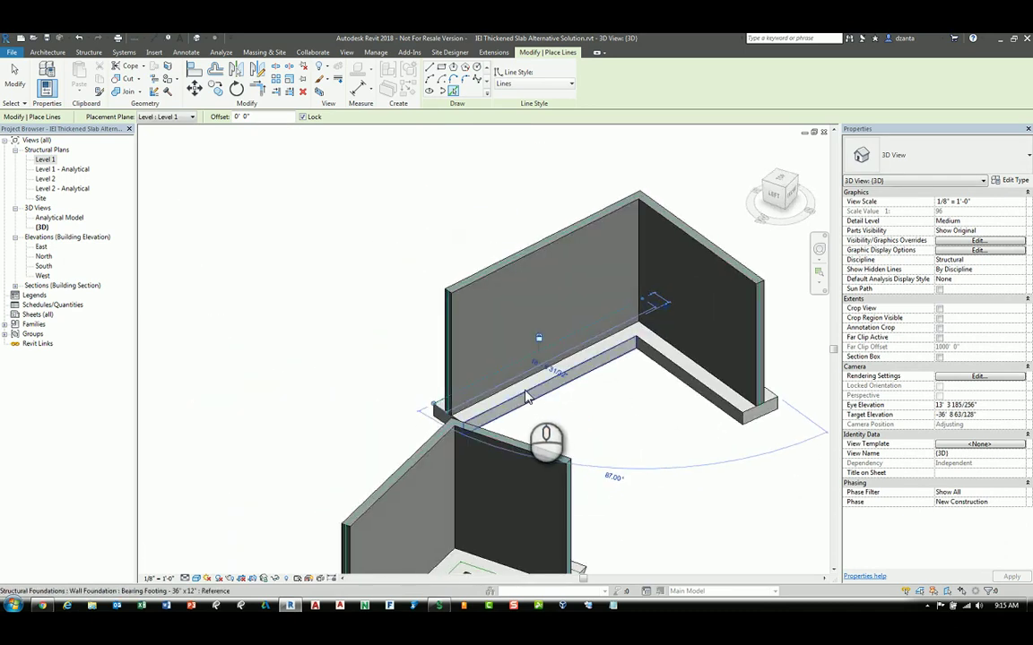
Pick both footings' inner top edges as locked model lines and pull the second line's end back to the inside corner
click(533, 396)
middle_drag(626, 396, 562, 359)
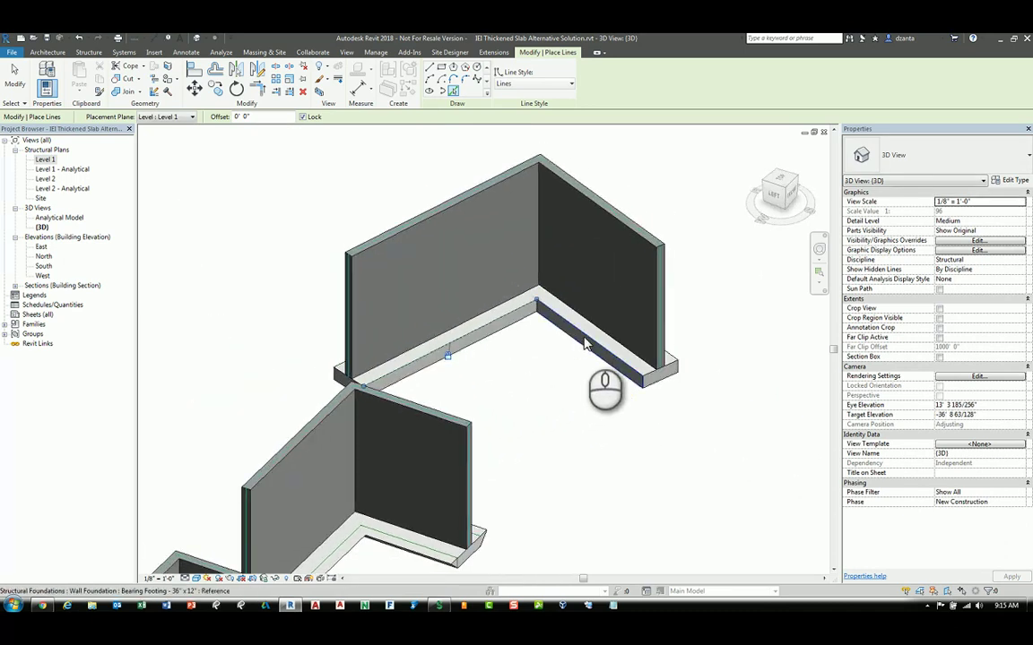
click(584, 342)
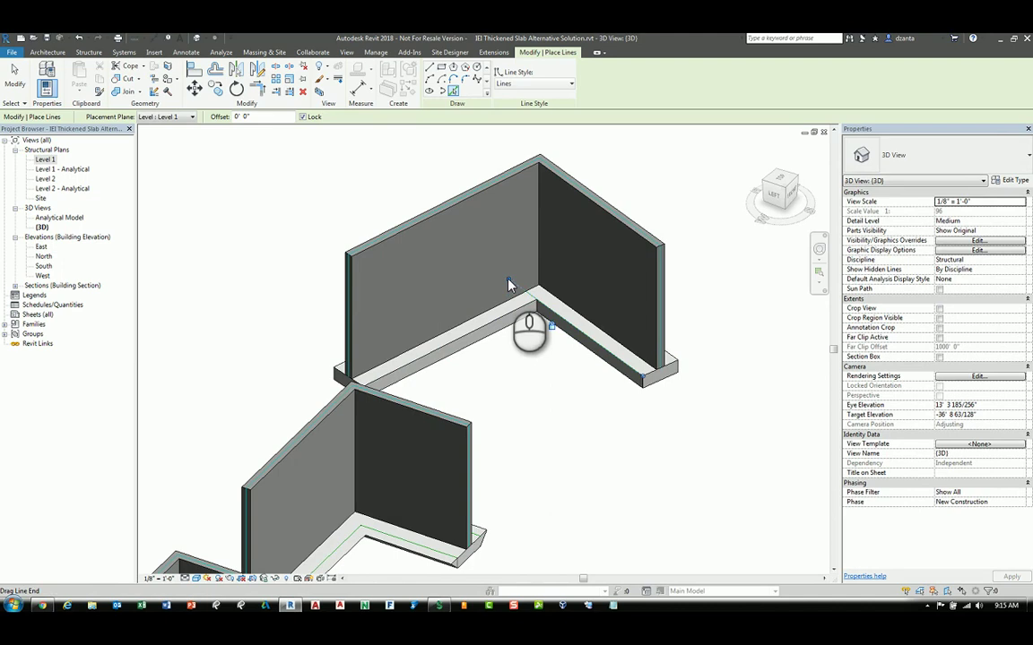
drag(508, 279, 536, 299)
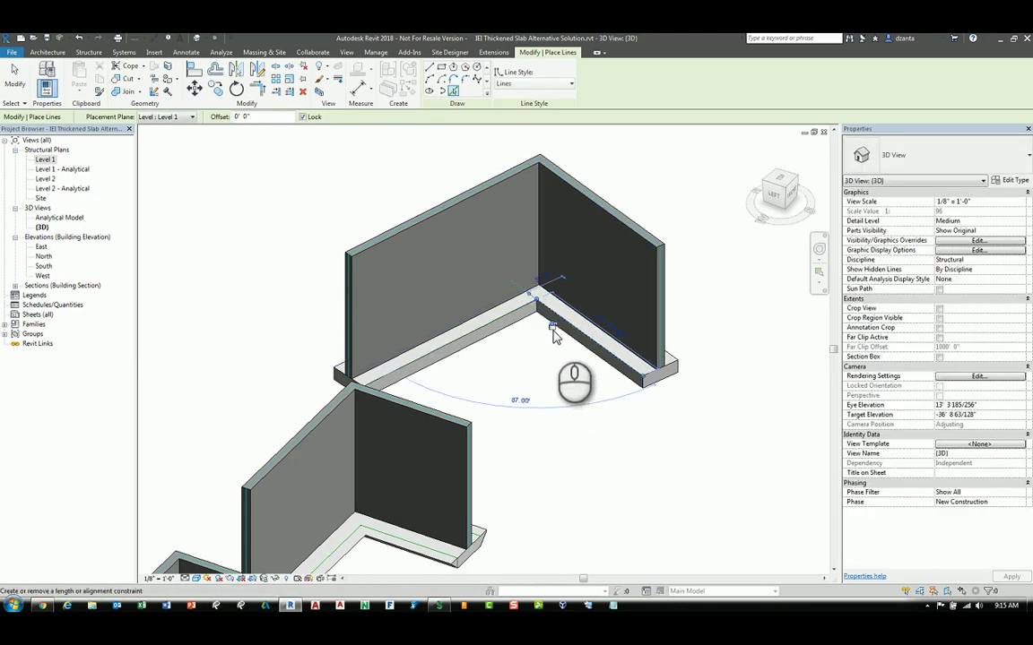
click(16, 79)
Place a Footing Slab Edge 12" along one footing's outer model line and flip its profile to face outward
scroll(566, 375, down, 1)
middle_drag(627, 411, 561, 432)
shift+middle_drag(604, 426, 614, 400)
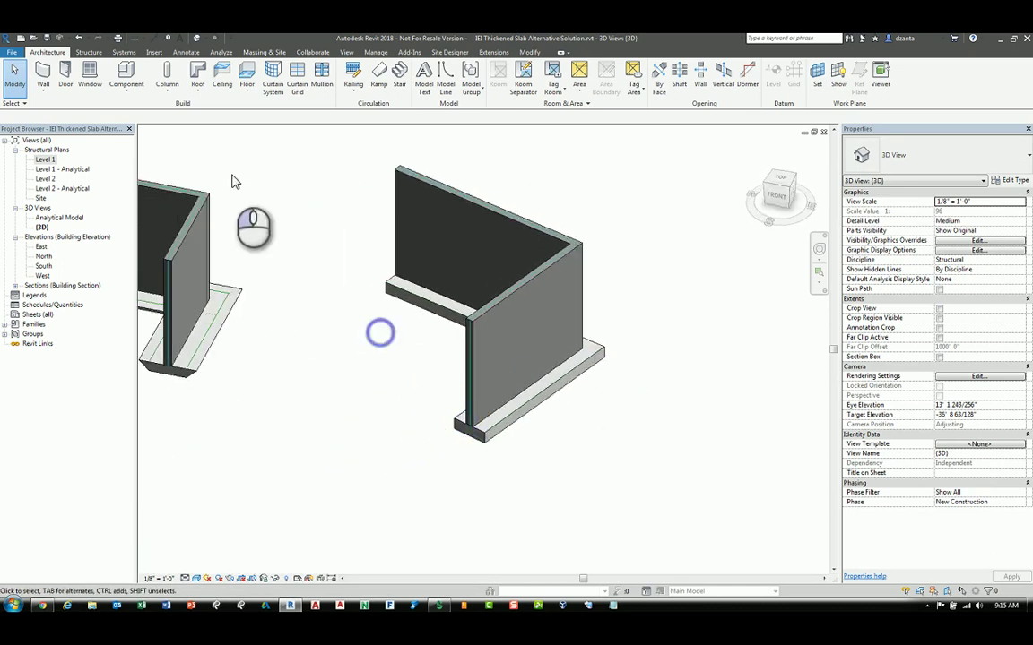
click(248, 97)
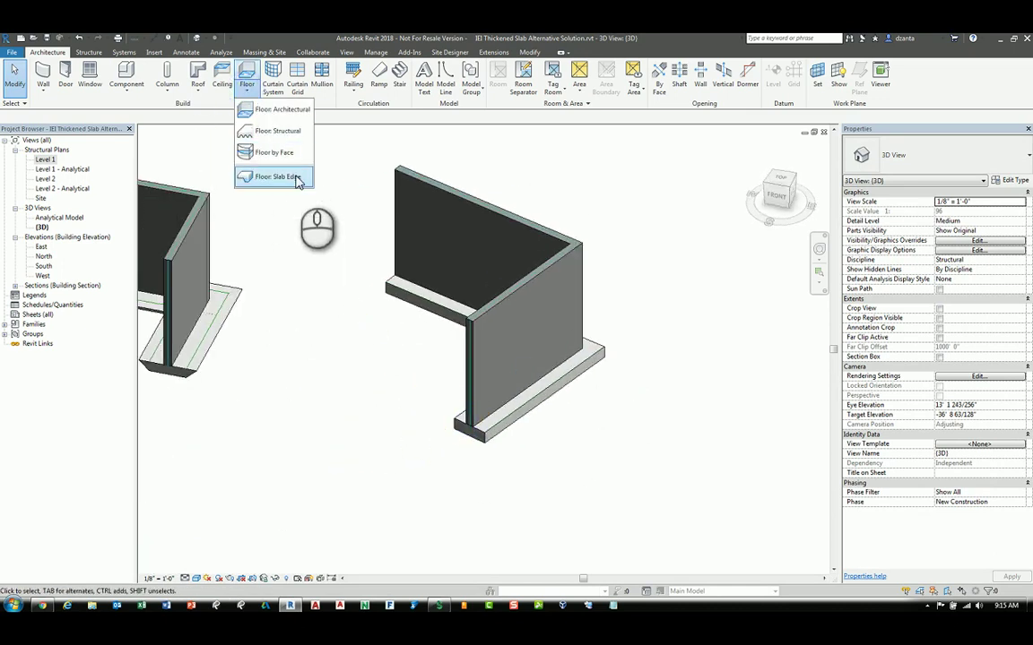
click(278, 176)
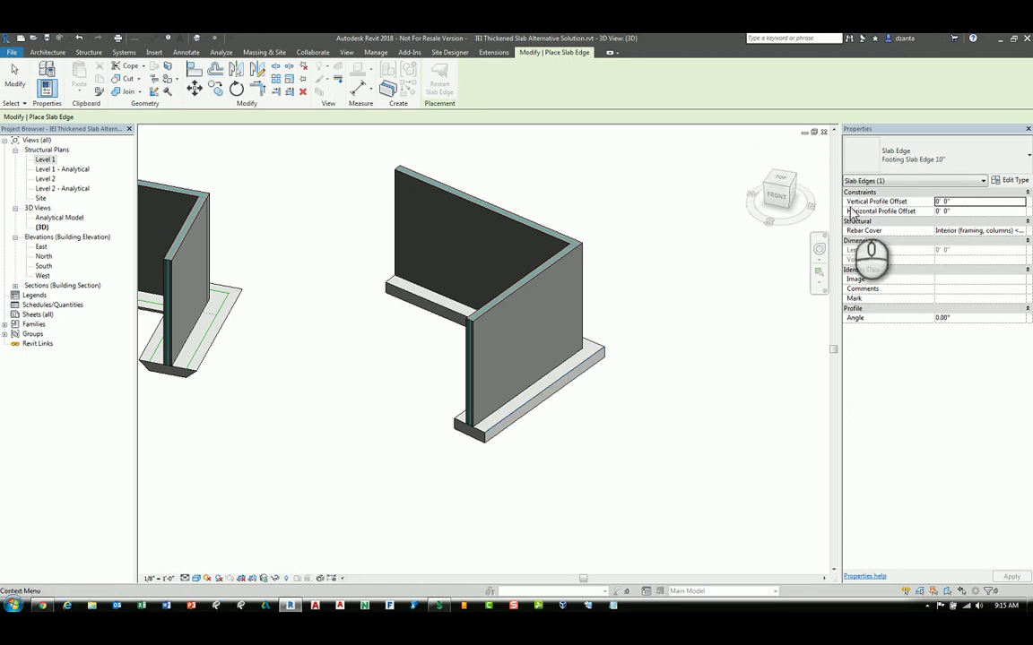
click(950, 159)
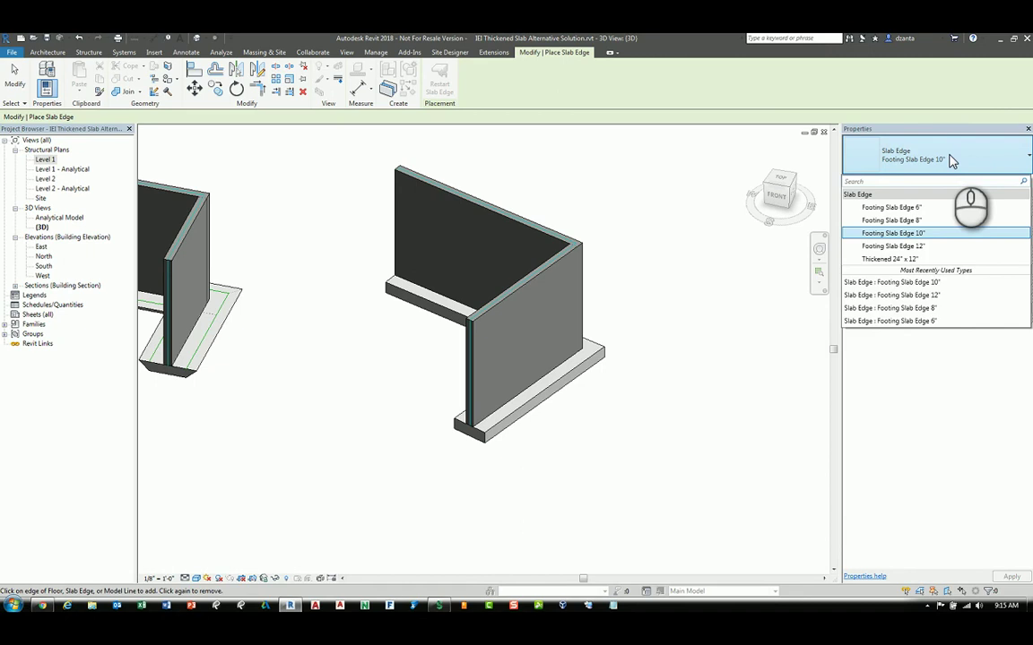
click(921, 248)
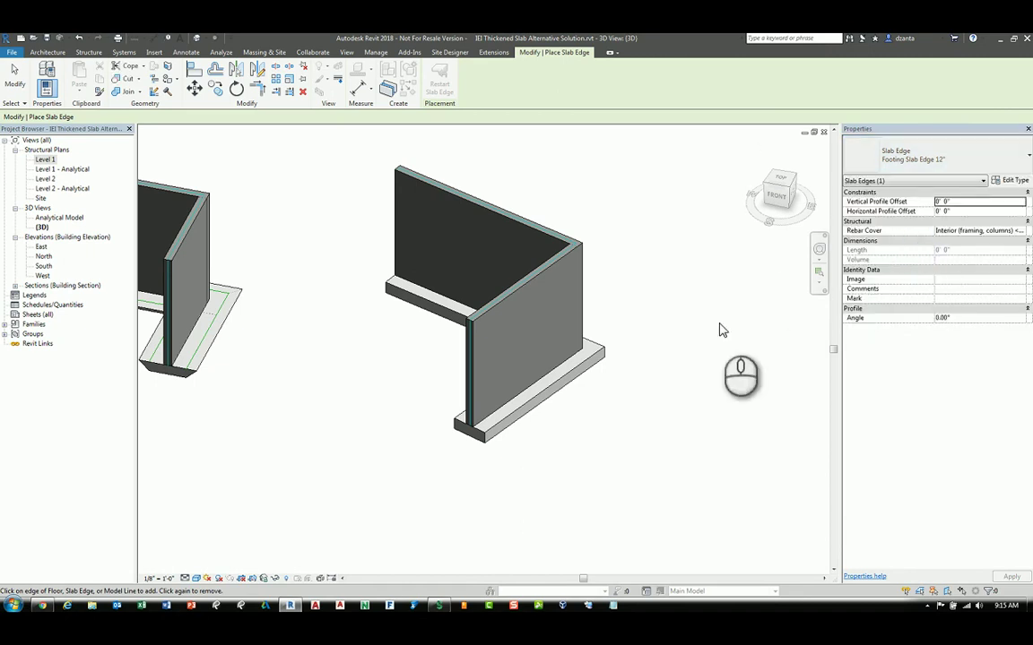
click(562, 387)
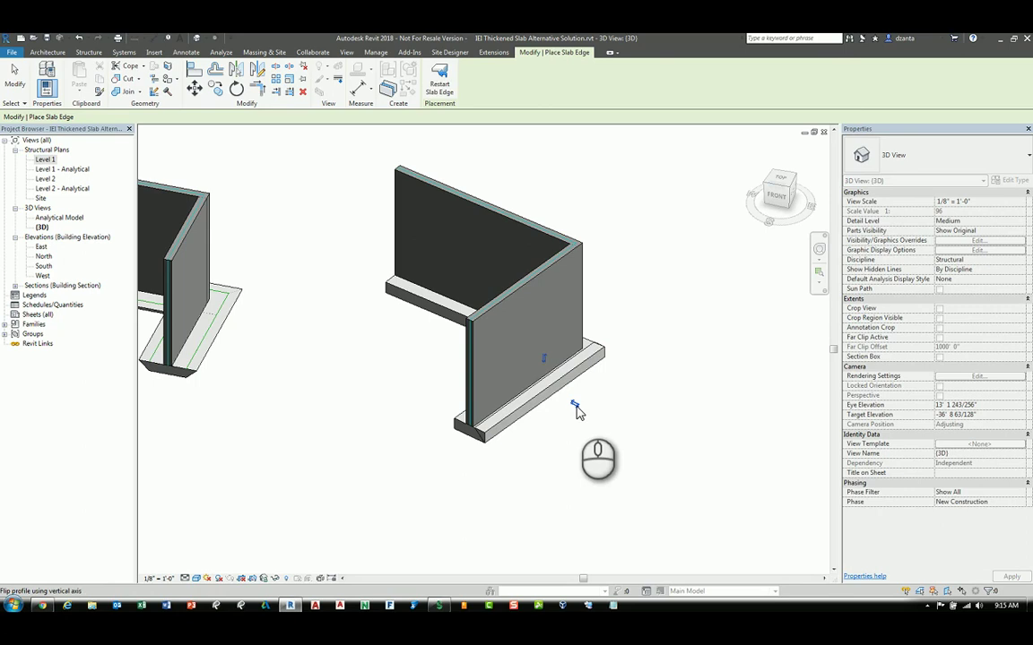
key(Escape)
key(Escape)
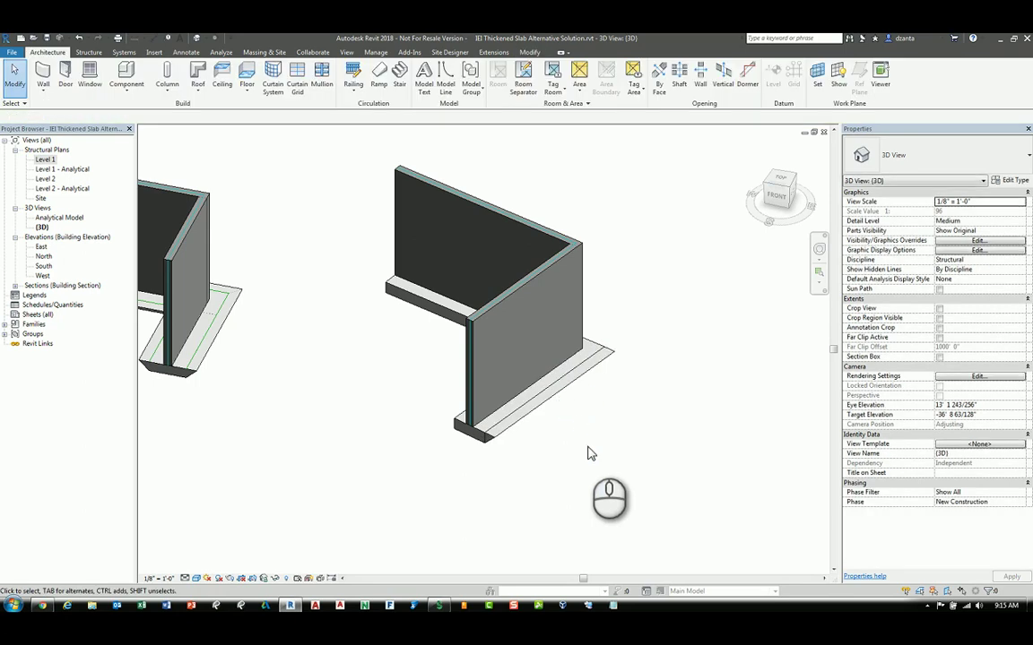
Create a matching slab edge along the second footing's outer model line, with the profile flipped outward
shift+middle_drag(588, 455, 546, 428)
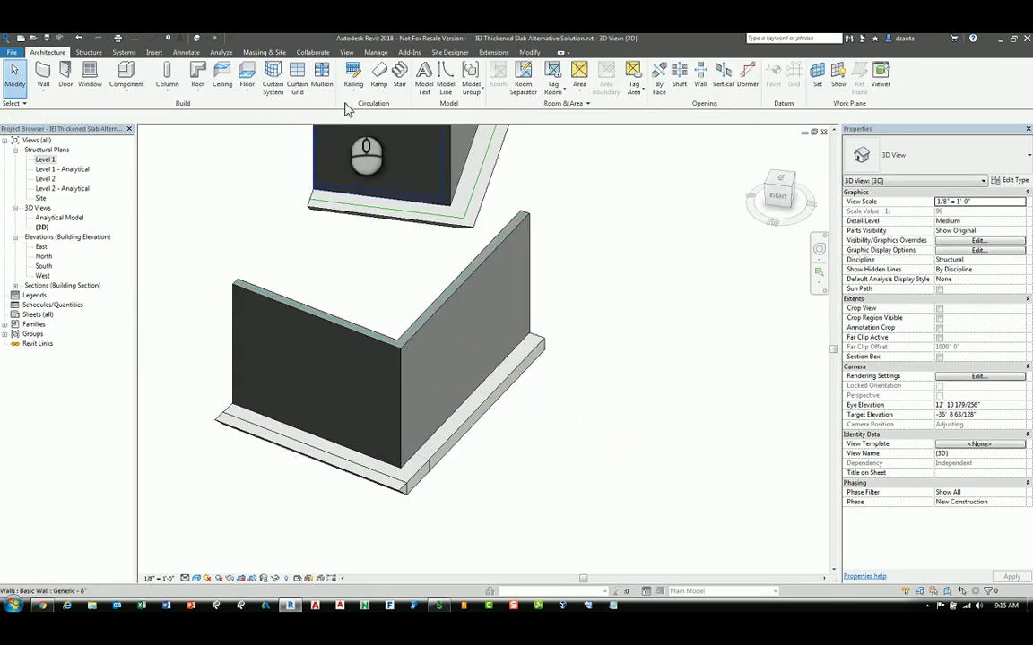
double_click(250, 439)
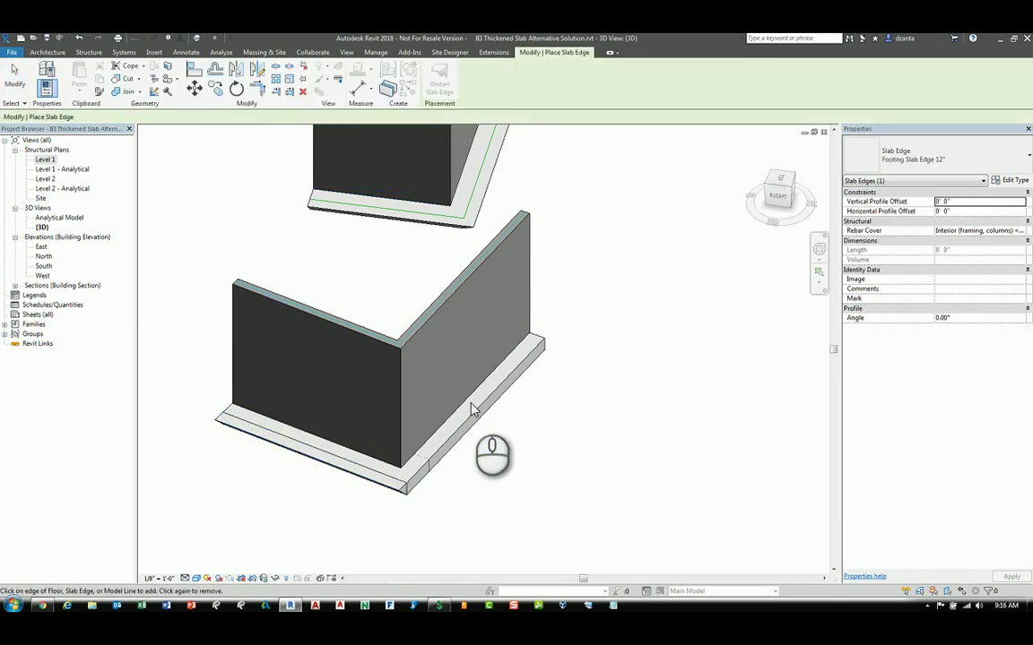
click(518, 427)
key(Escape)
key(Escape)
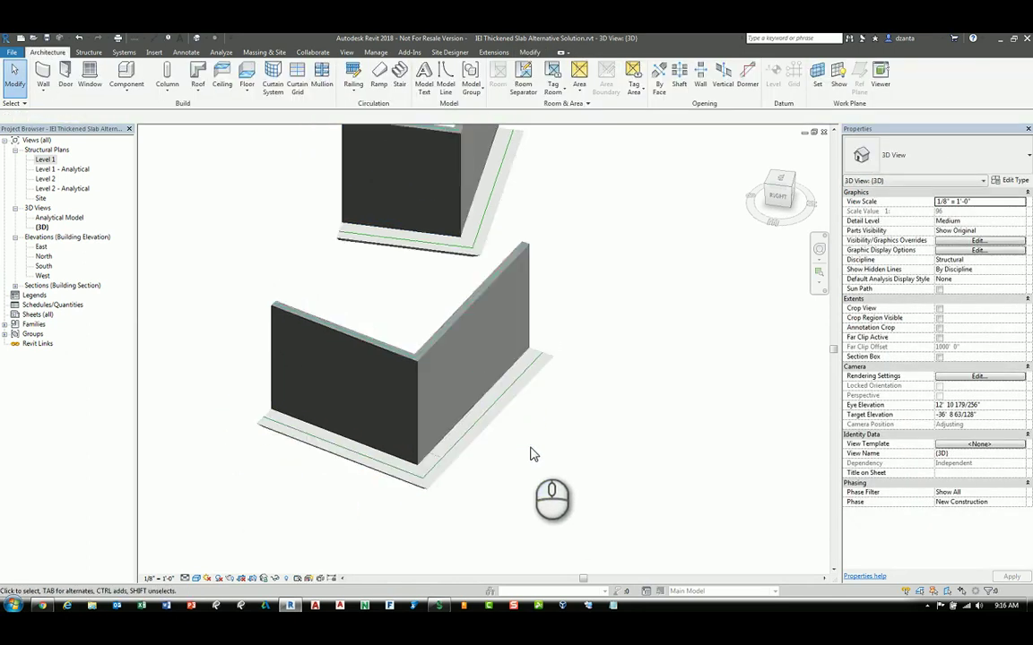
Create a similar slab edge along the first footing's inner model line and flip its profile away from the footing
shift+middle_drag(518, 450, 293, 417)
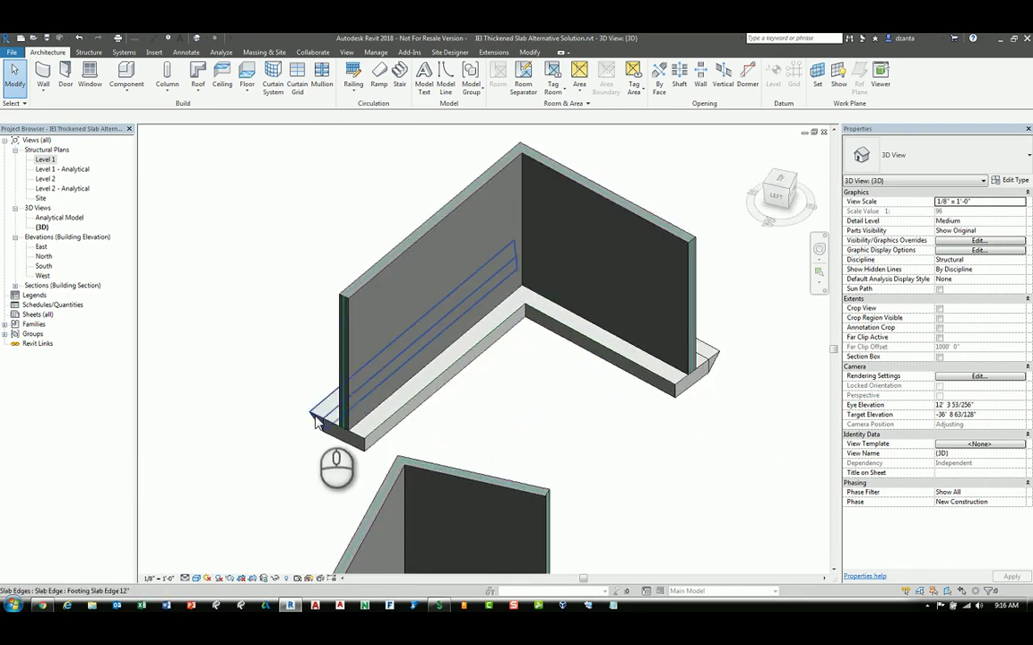
click(316, 422)
key(c)
key(s)
click(410, 400)
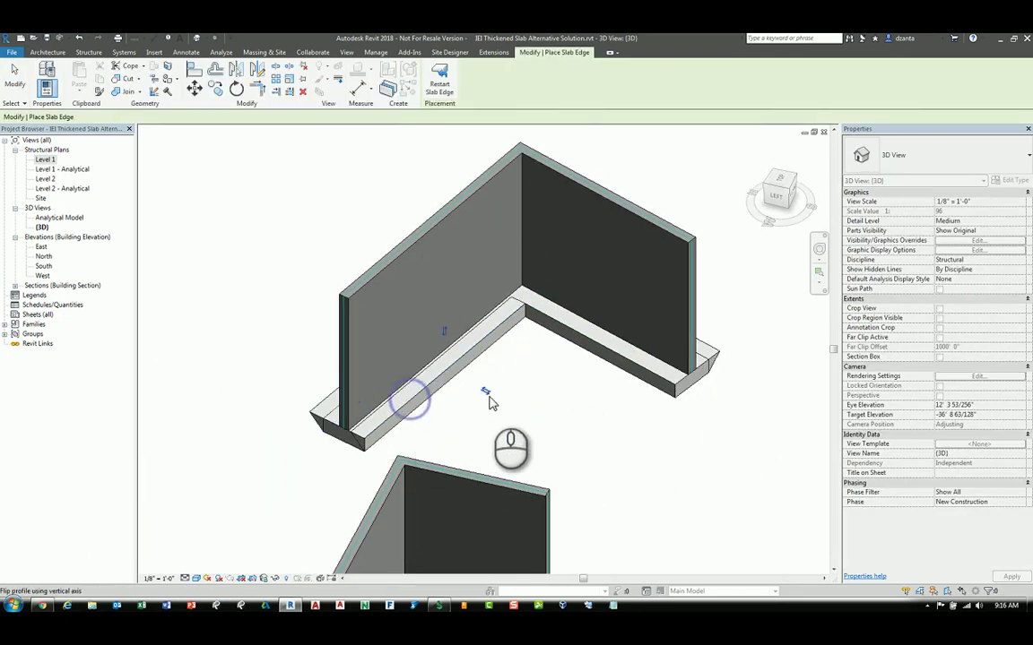
click(485, 393)
middle_drag(595, 445, 541, 427)
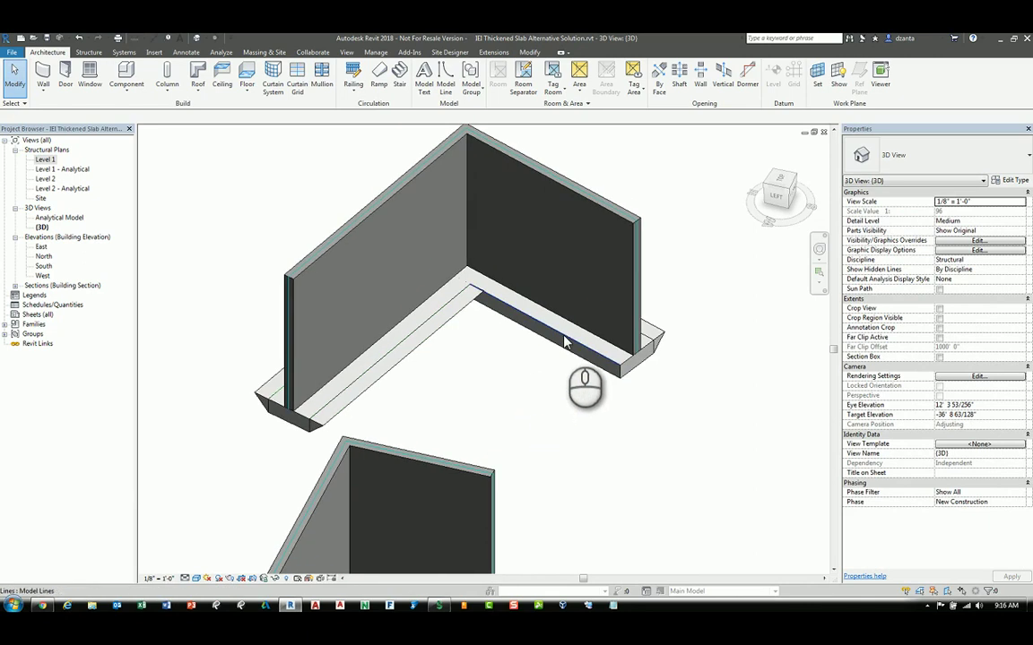
Create another similar slab edge along the remaining inner model line, completing the inside corner
click(517, 394)
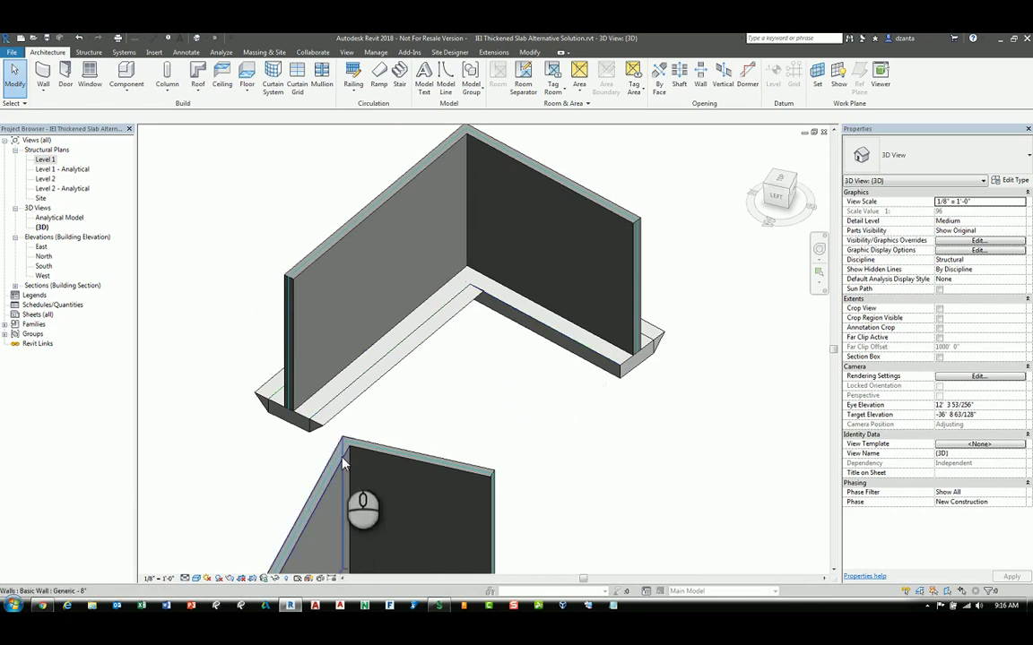
double_click(381, 386)
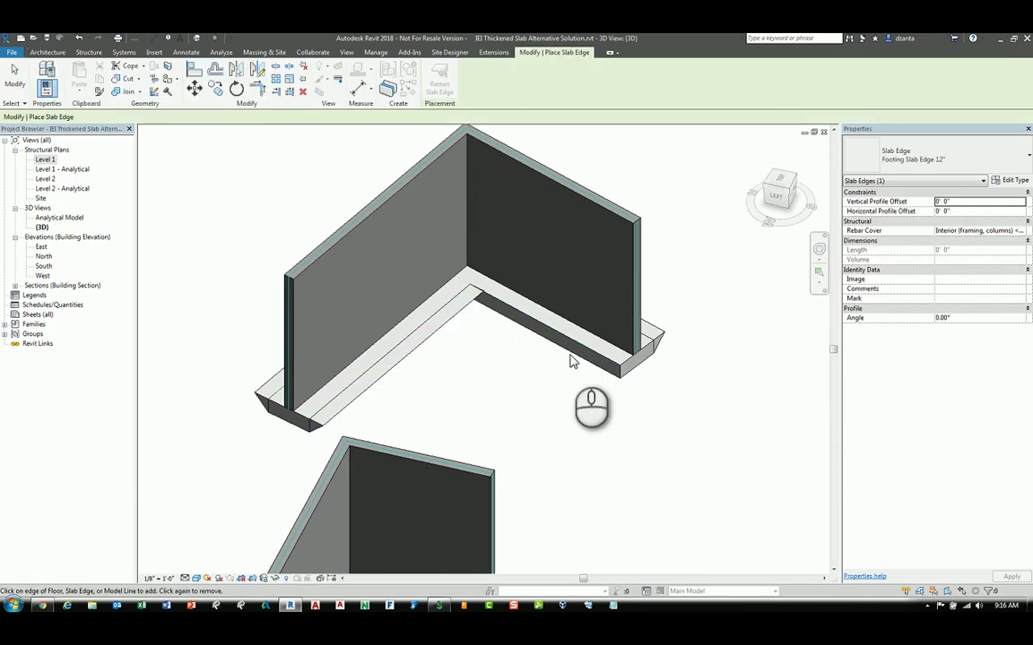
click(560, 336)
click(511, 351)
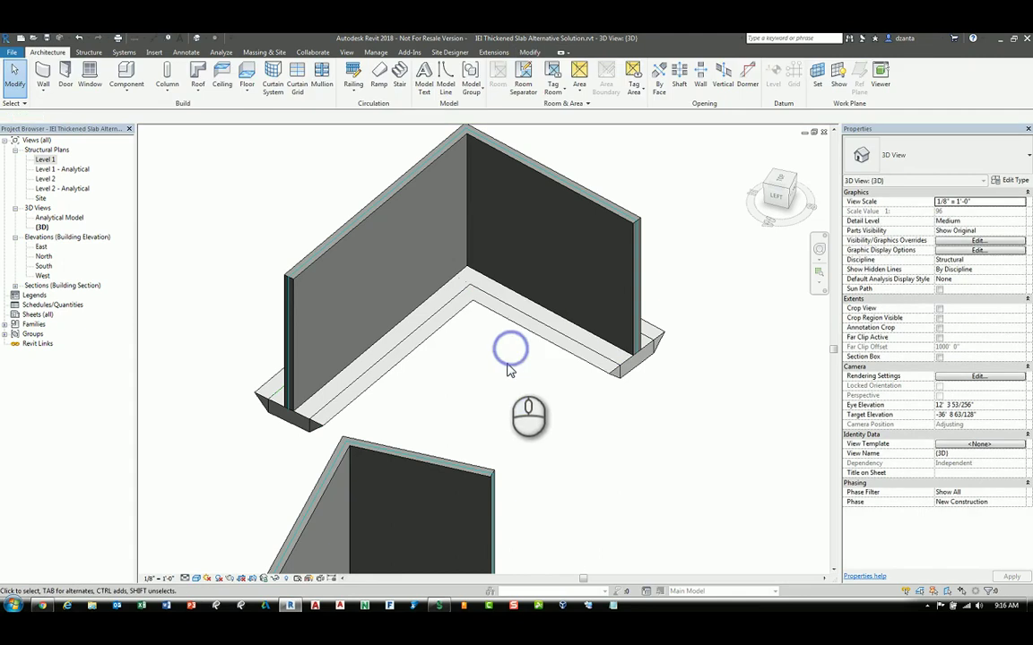
Change both wall foundations under the angled walls to the Bearing Footing - 36" x 10" type
shift+middle_drag(382, 350, 557, 421)
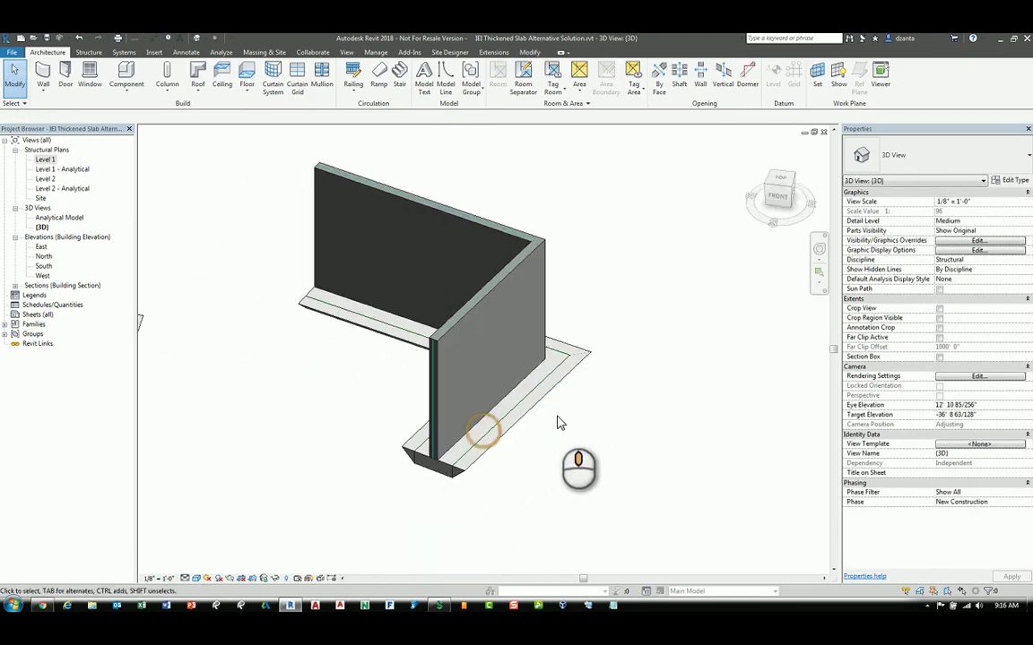
click(465, 476)
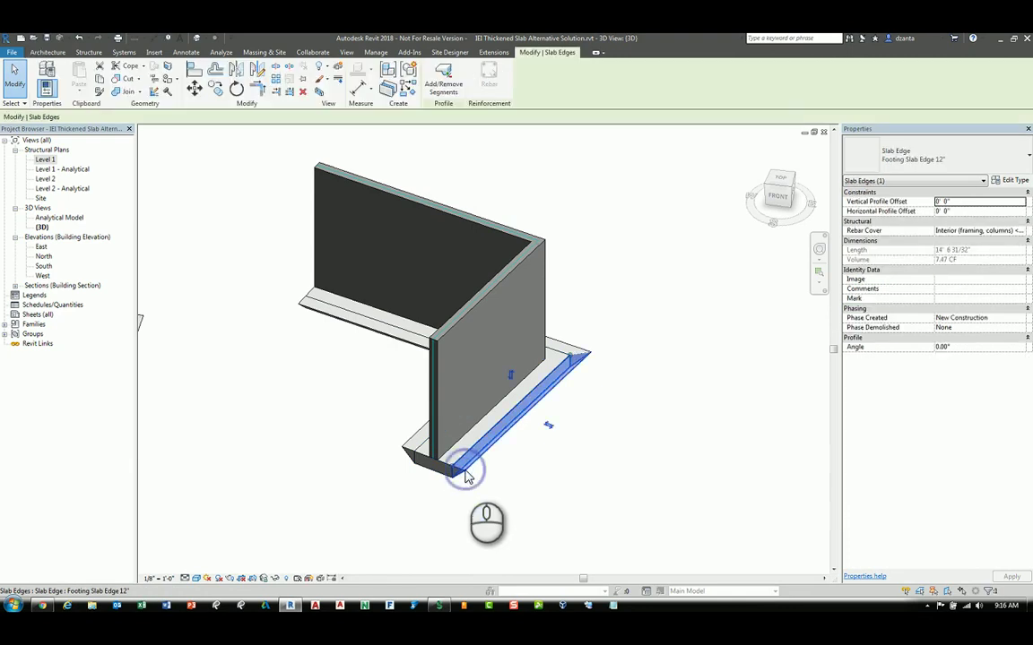
click(608, 380)
click(416, 437)
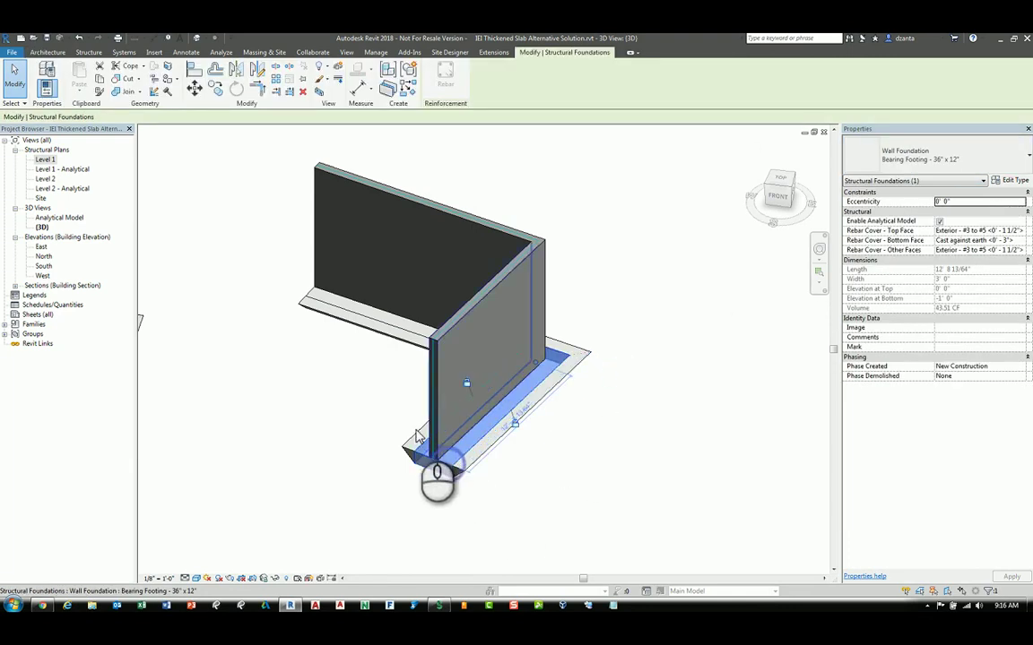
ctrl+click(350, 309)
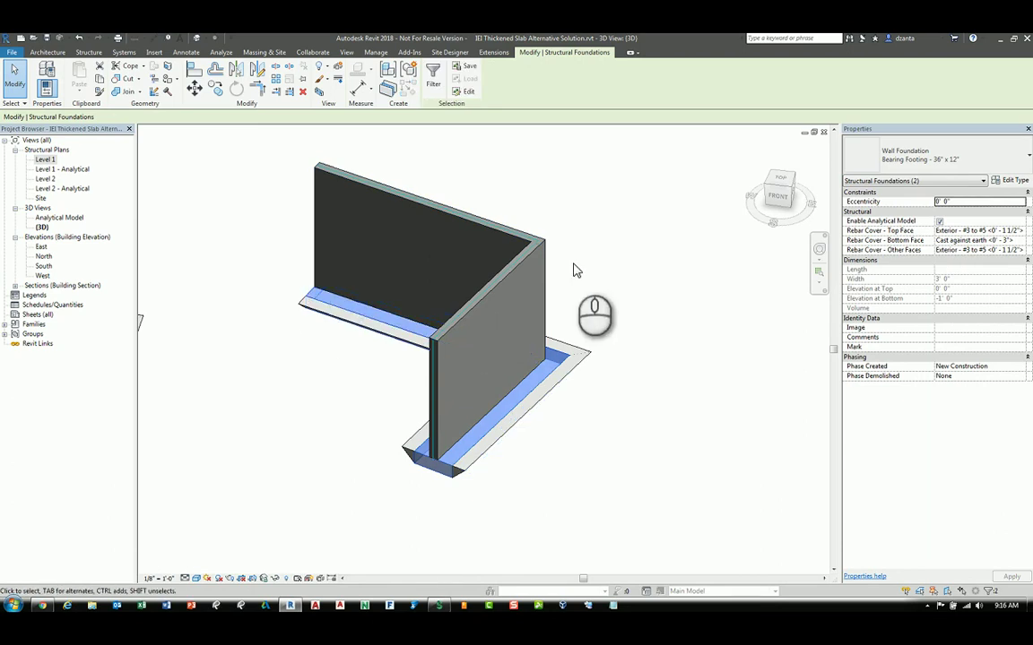
click(956, 161)
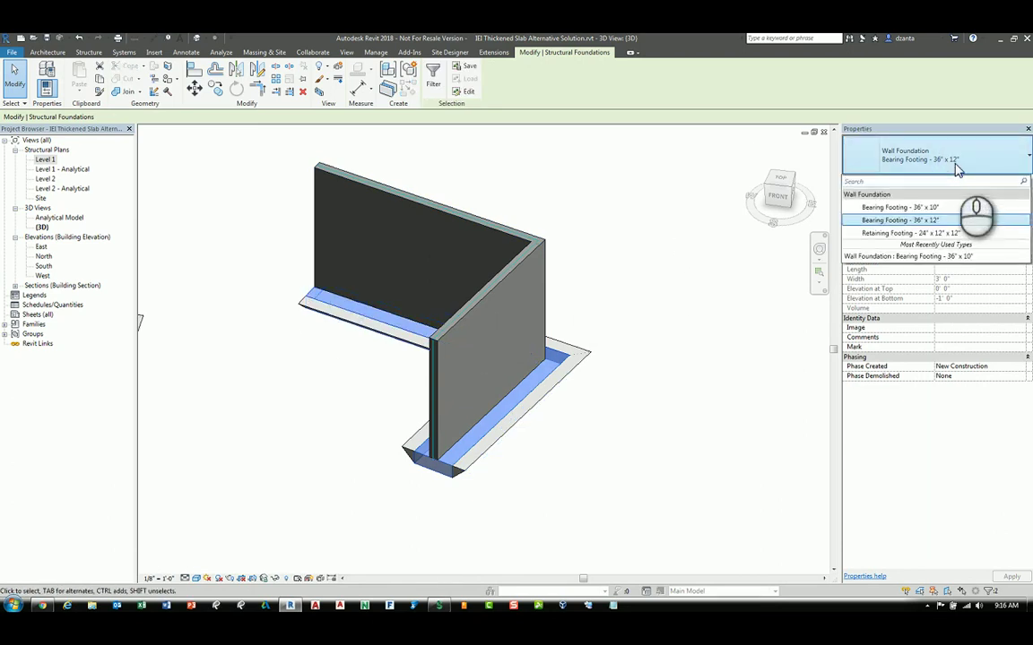
click(938, 219)
click(589, 269)
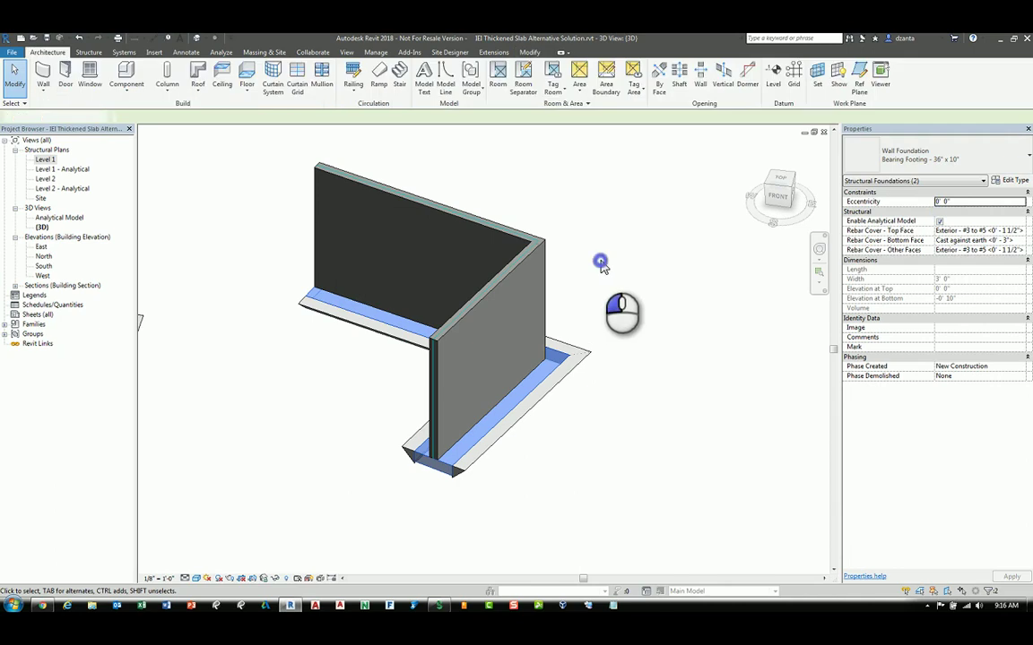
Select all four slab edges around the two footings and change them to Footing Slab Edge 10"
click(492, 446)
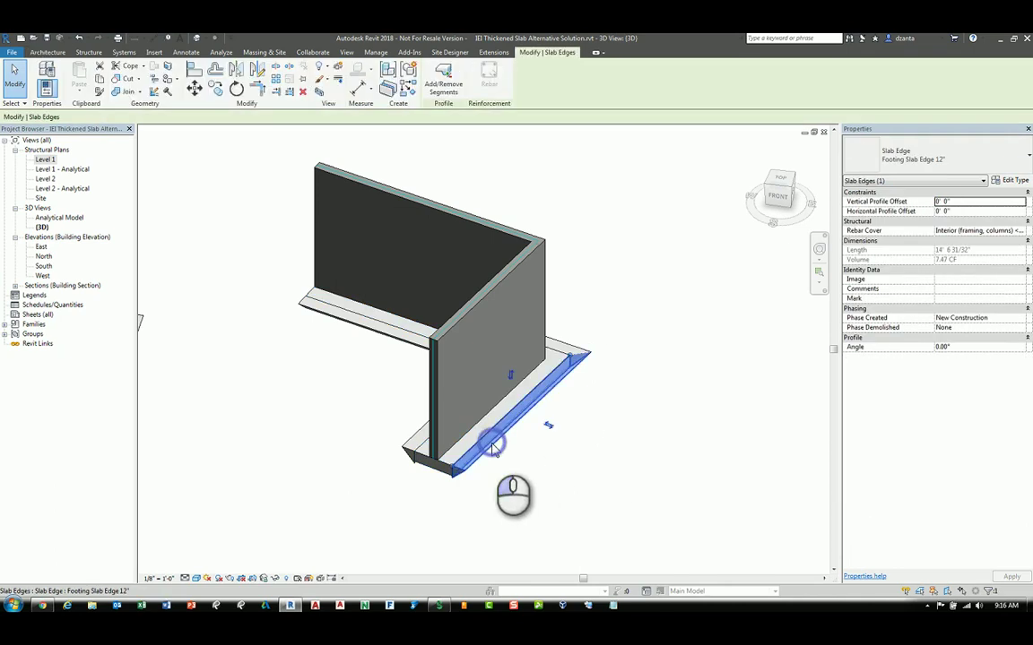
ctrl+click(415, 448)
ctrl+click(359, 329)
shift+middle_drag(561, 429, 341, 429)
shift+middle_drag(524, 453, 791, 472)
click(945, 161)
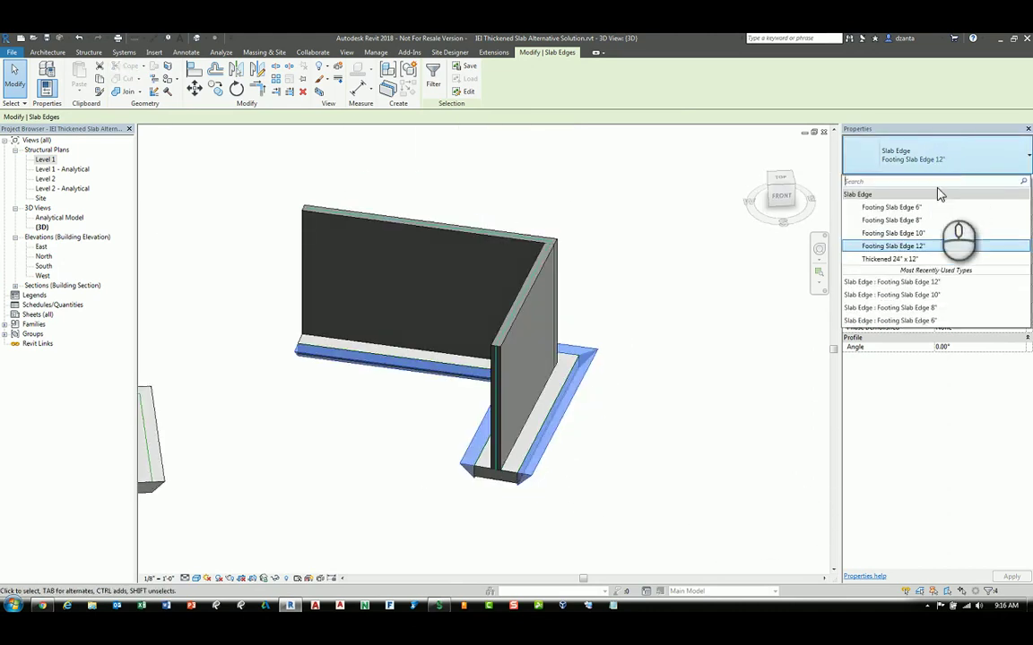
click(932, 244)
click(723, 348)
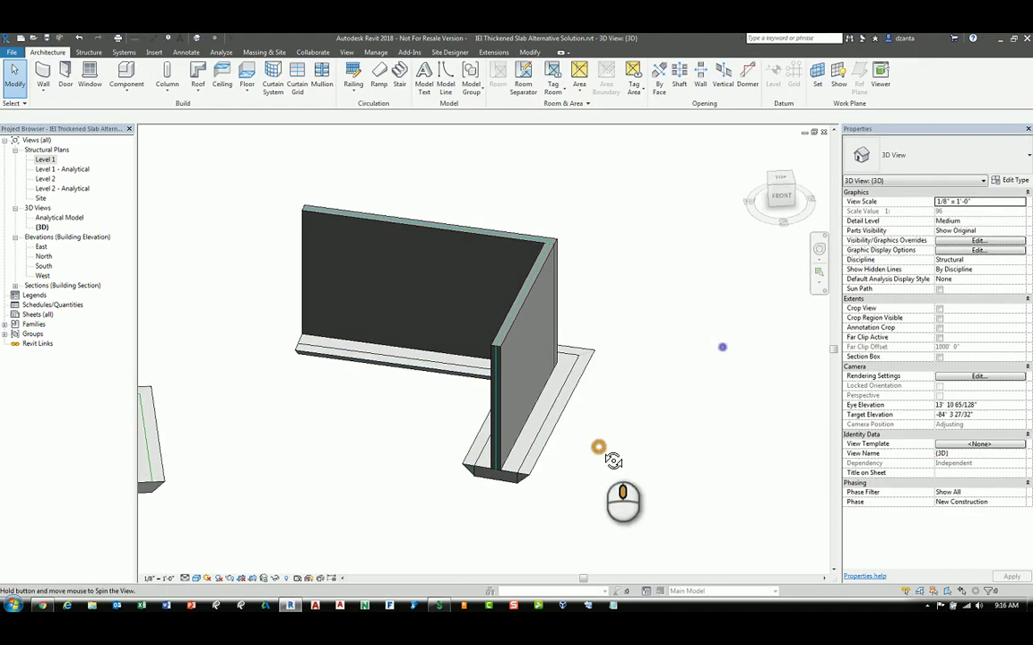
shift+middle_drag(600, 449, 548, 477)
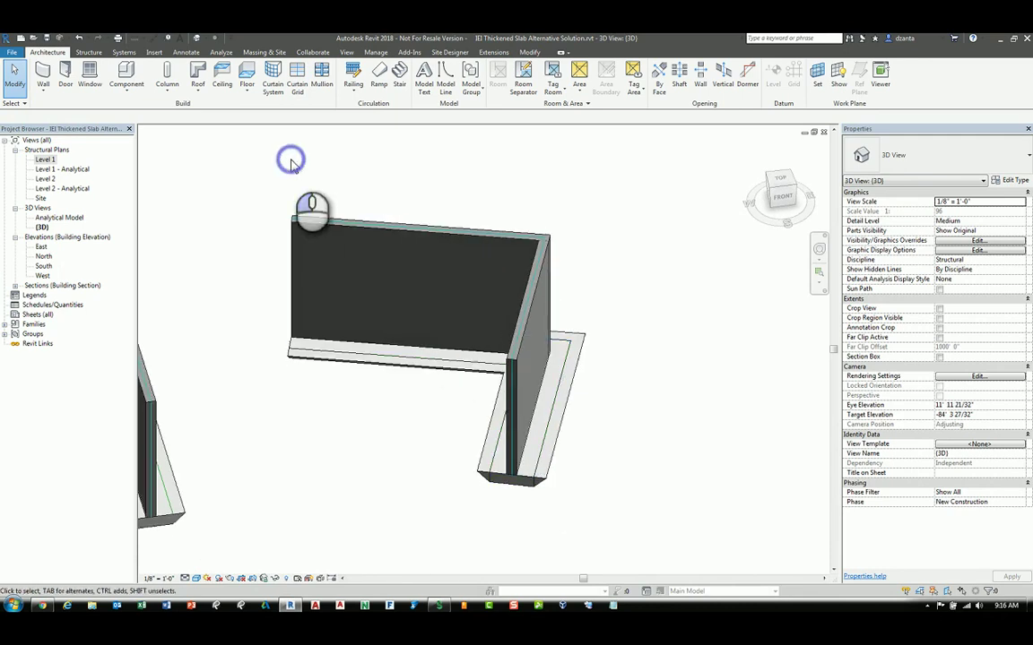
Join one wall footing with its adjoining slab edges using Join Geometry with Multiple Join enabled
click(534, 53)
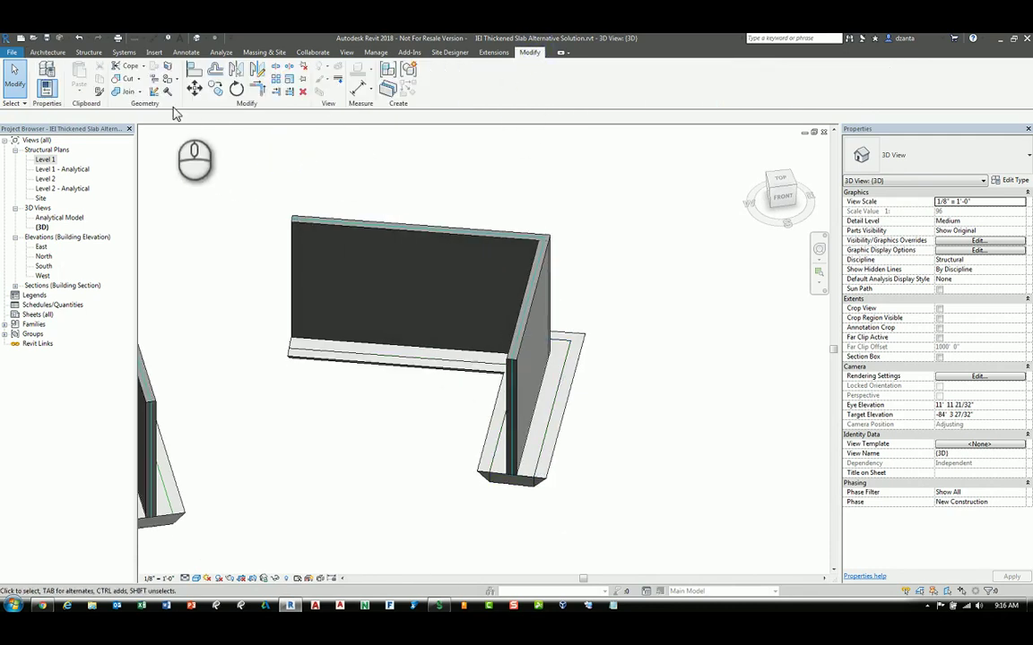
click(127, 93)
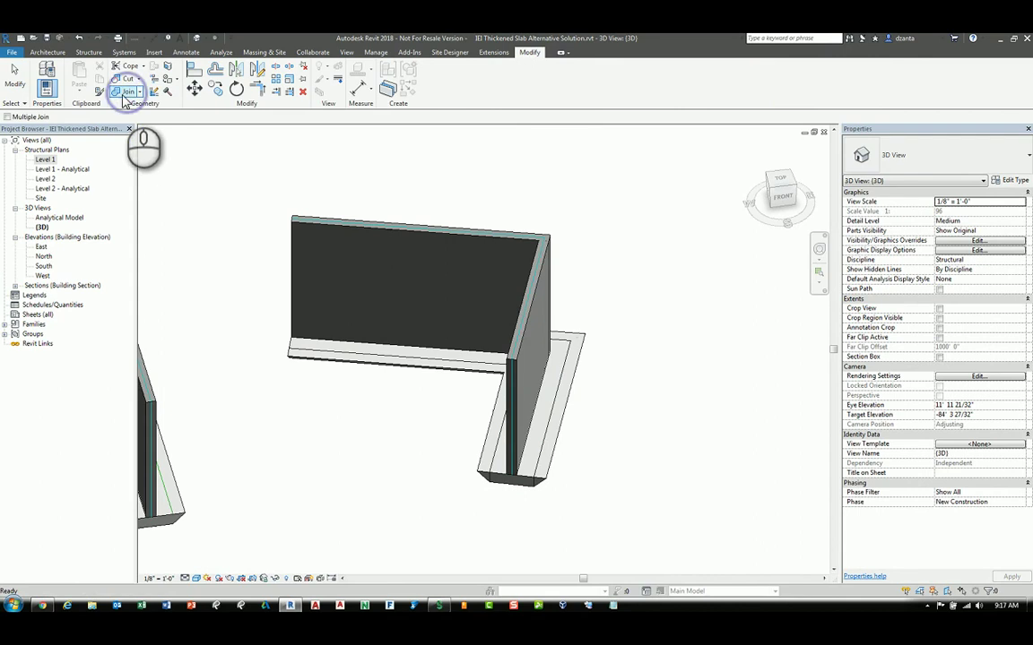
click(481, 468)
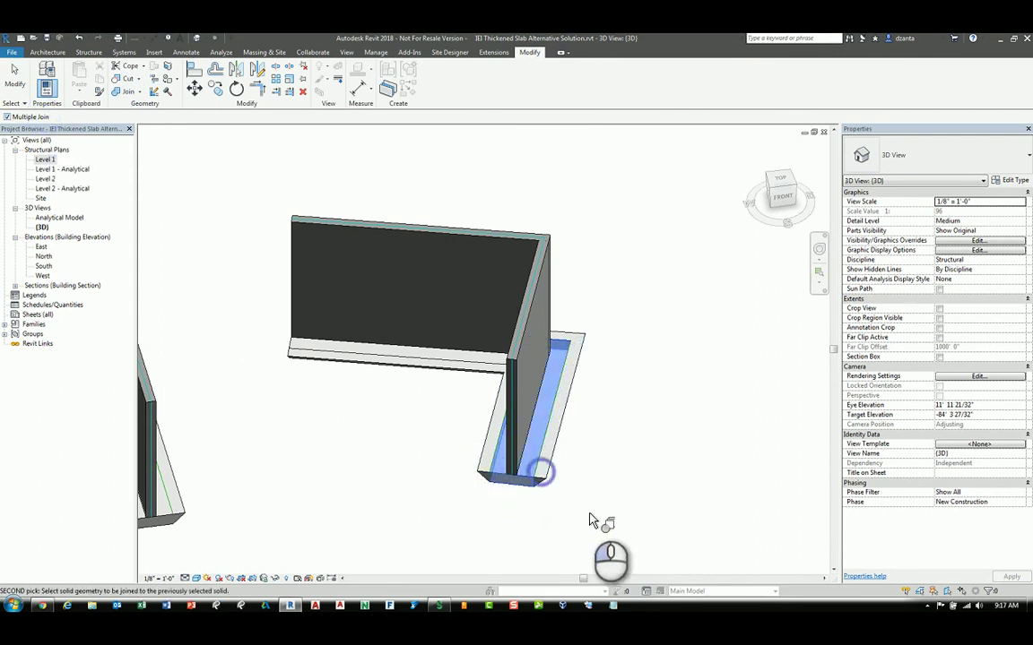
shift+middle_drag(615, 502, 626, 475)
click(350, 476)
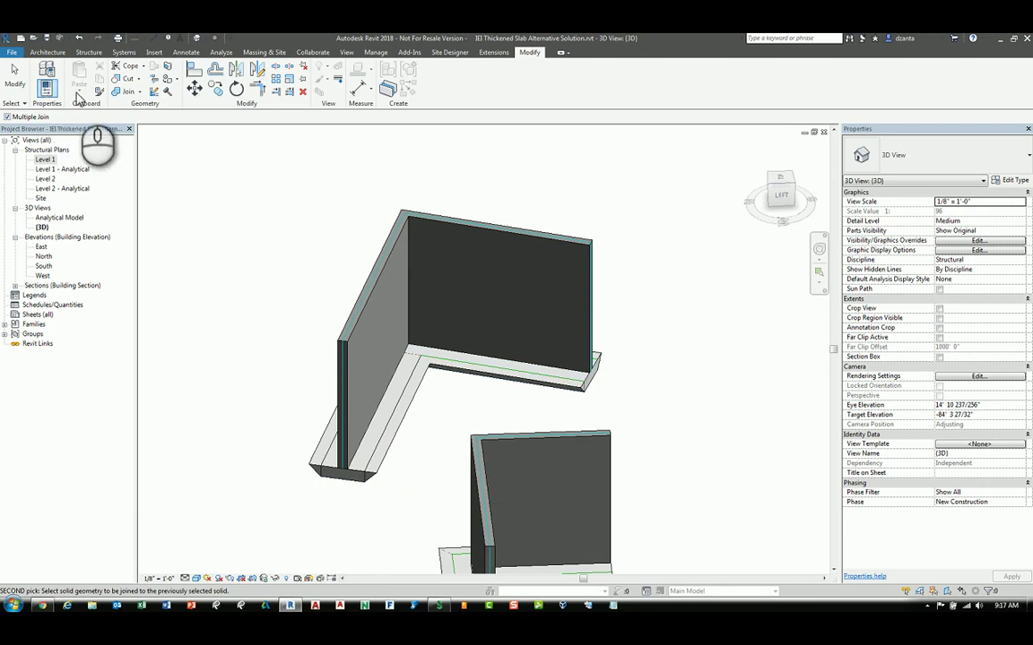
Join the other wall footing to the slab edges on both of its sides and end the join command
click(123, 91)
click(355, 467)
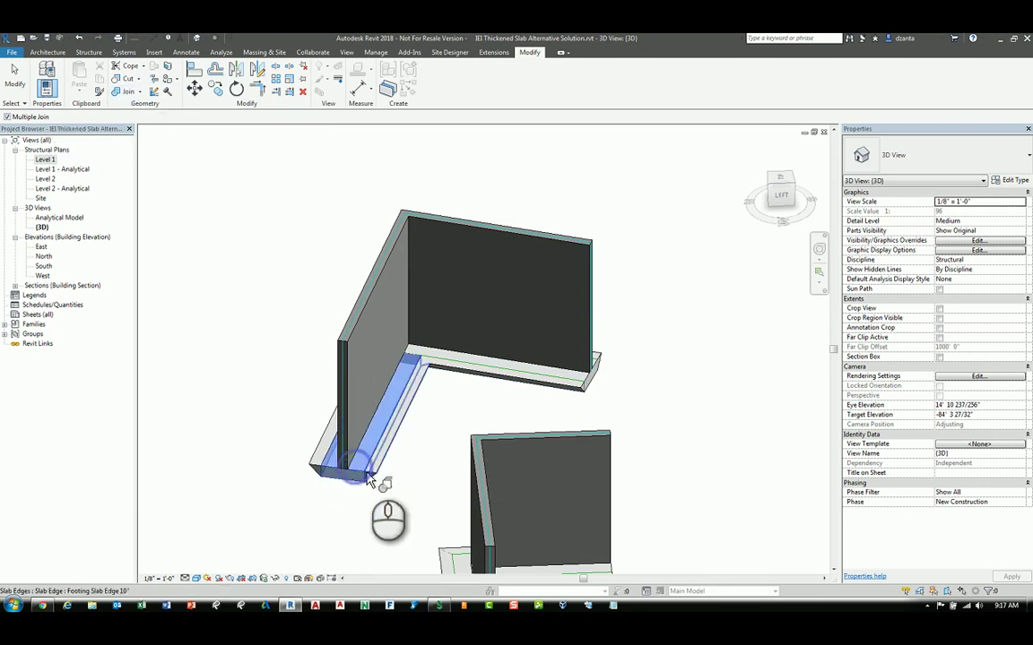
shift+middle_drag(506, 418, 260, 429)
mouse_move(505, 466)
shift+middle_down()
mouse_move(524, 481)
mouse_move(498, 470)
shift+middle_up()
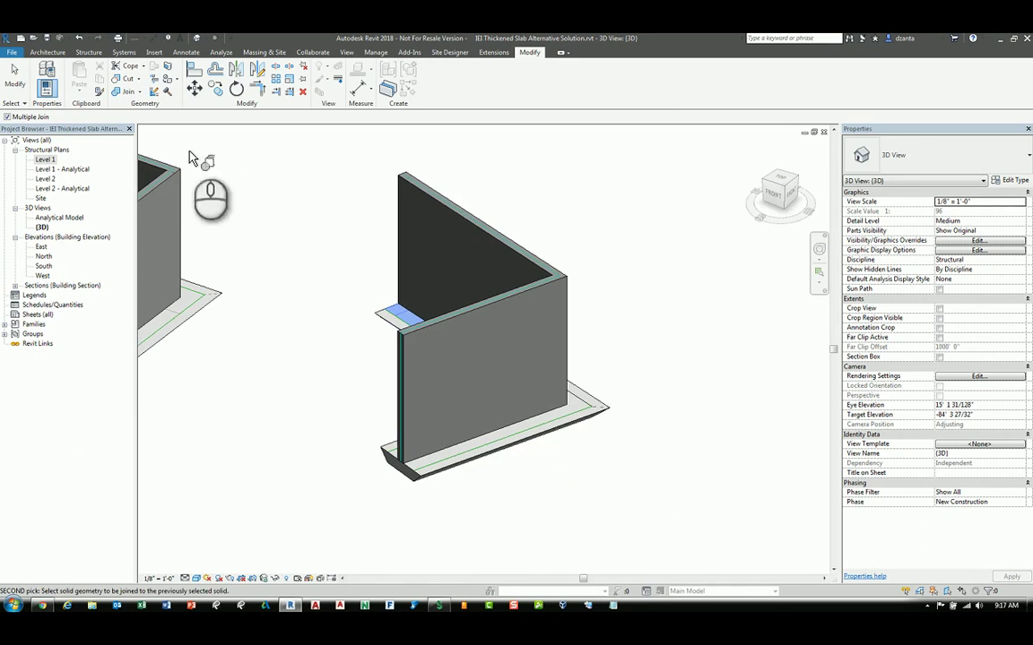
click(14, 76)
Select the four model lines around the angled walls' footings and hide their category in the 3D view
shift+middle_drag(448, 337, 595, 398)
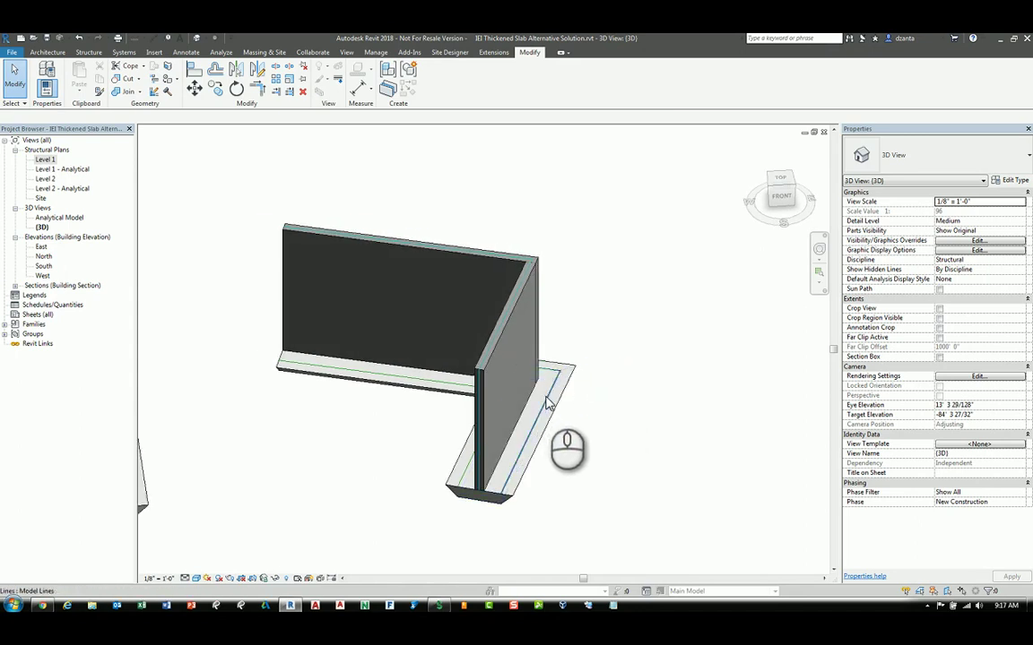
click(550, 403)
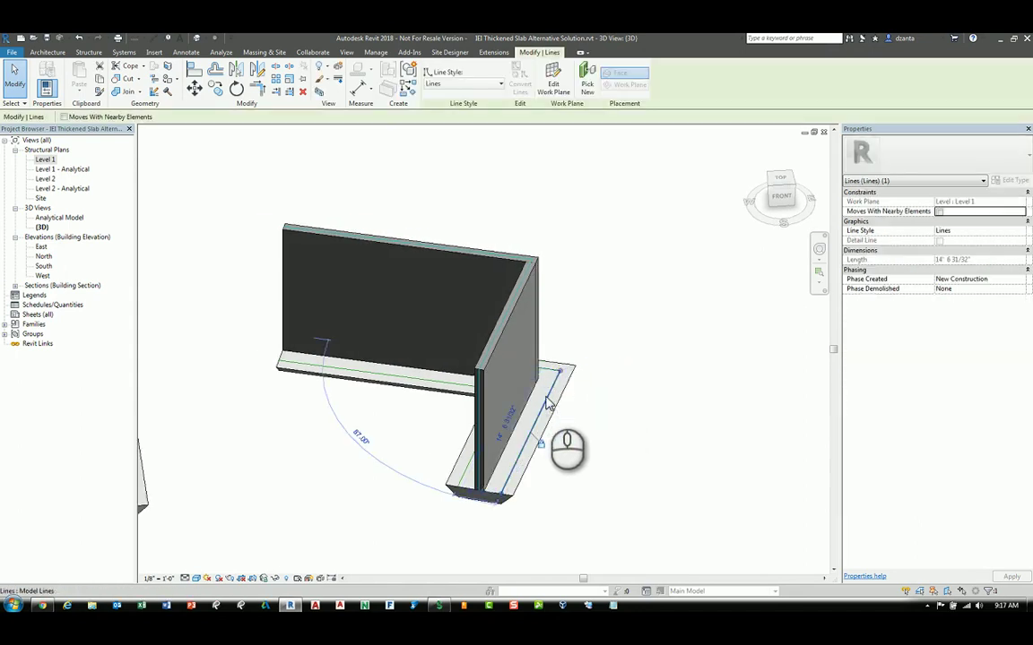
right_click(548, 400)
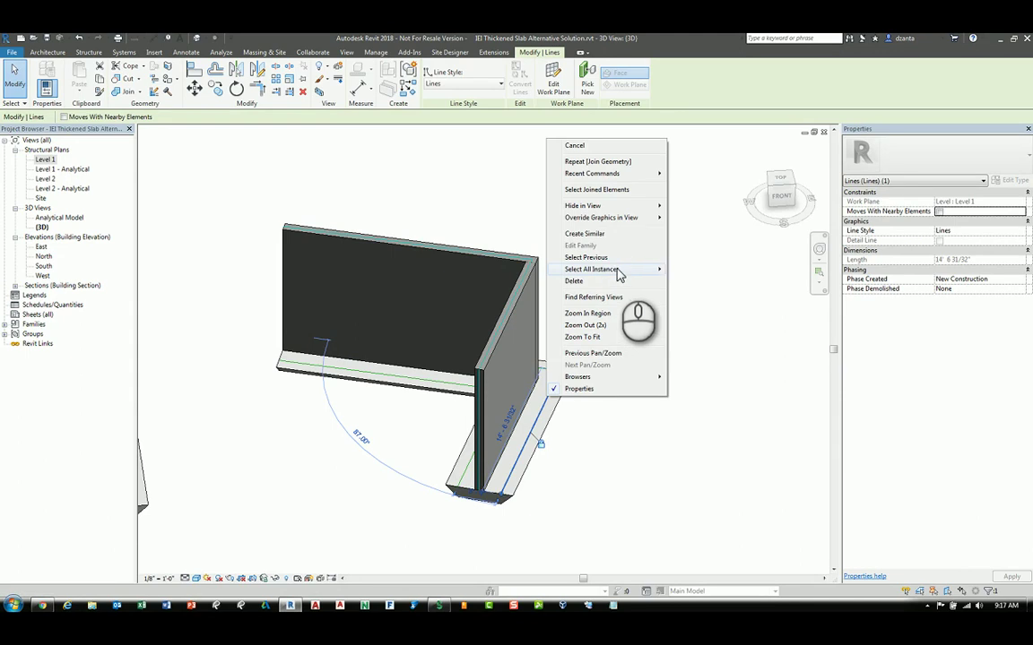
mouse_move(617, 271)
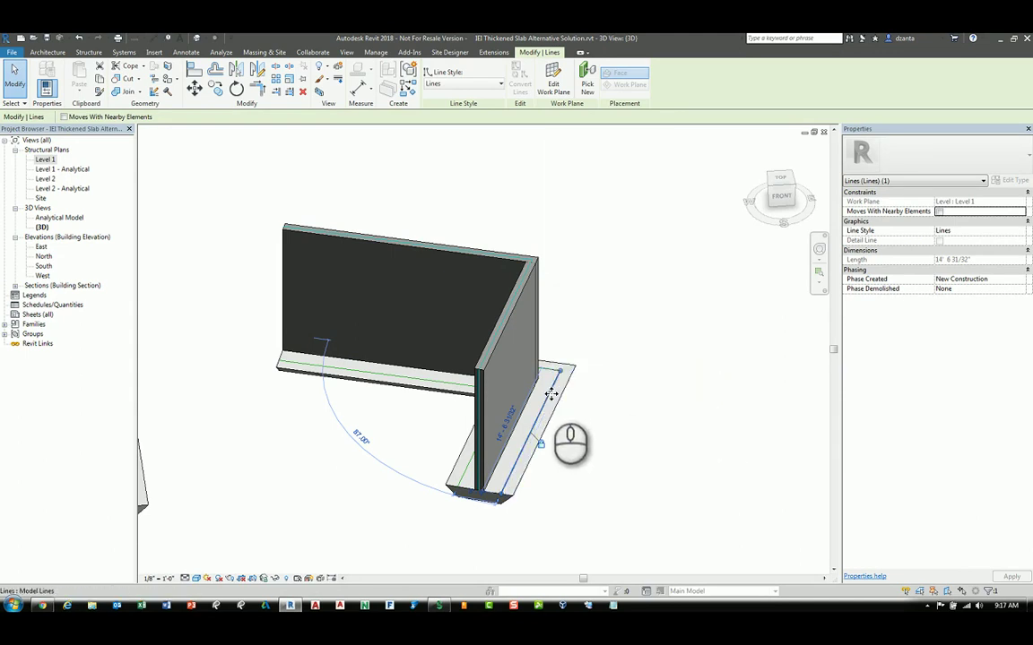
ctrl+middle_drag(585, 455, 673, 441)
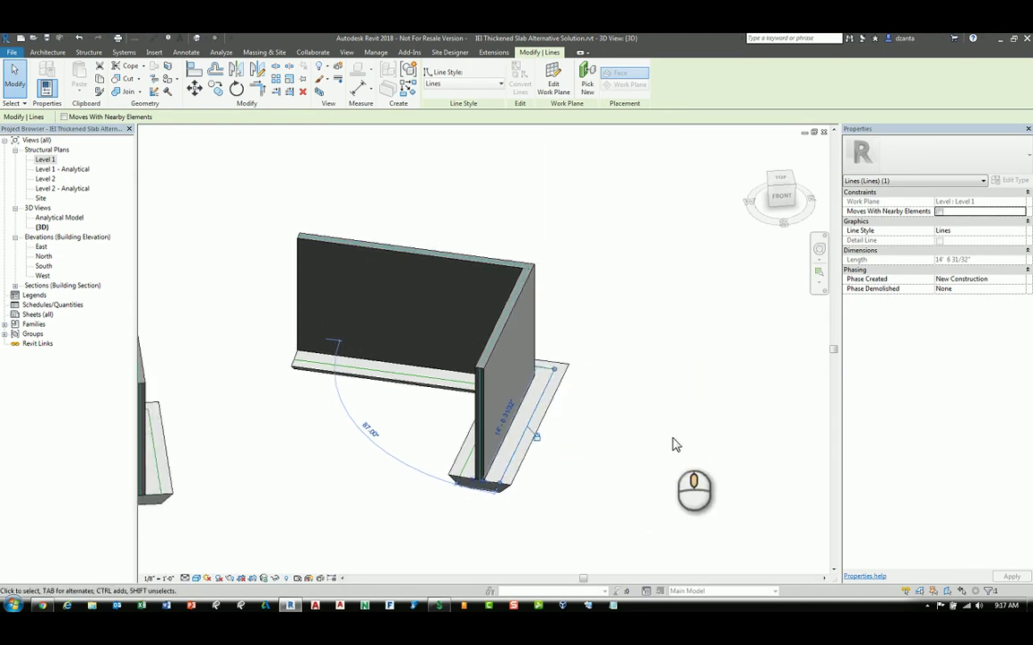
shift+middle_drag(558, 466, 604, 472)
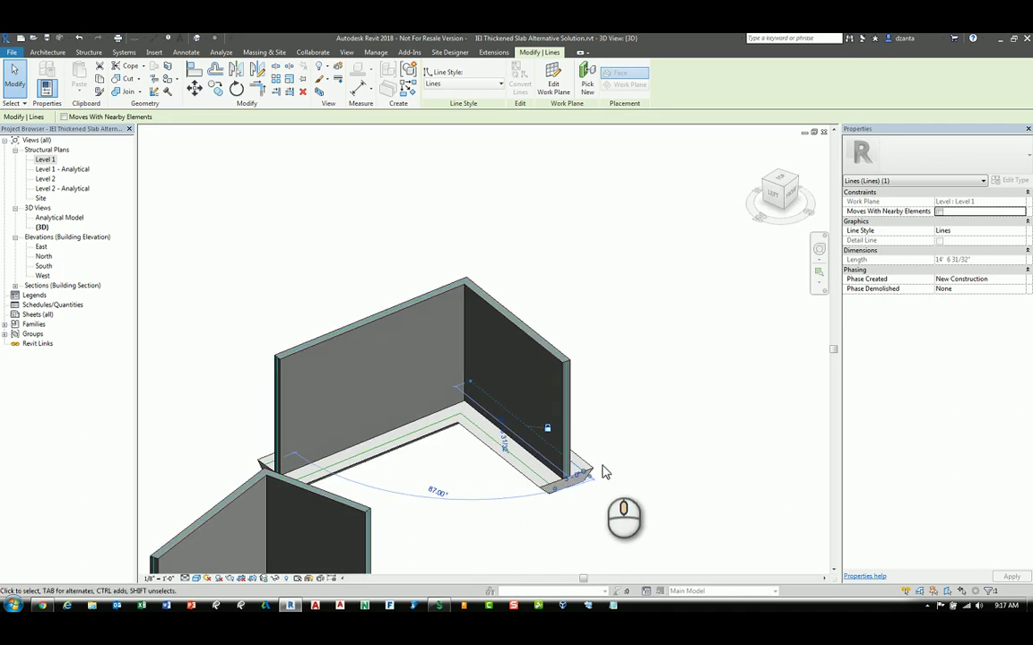
ctrl+click(534, 471)
ctrl+click(407, 439)
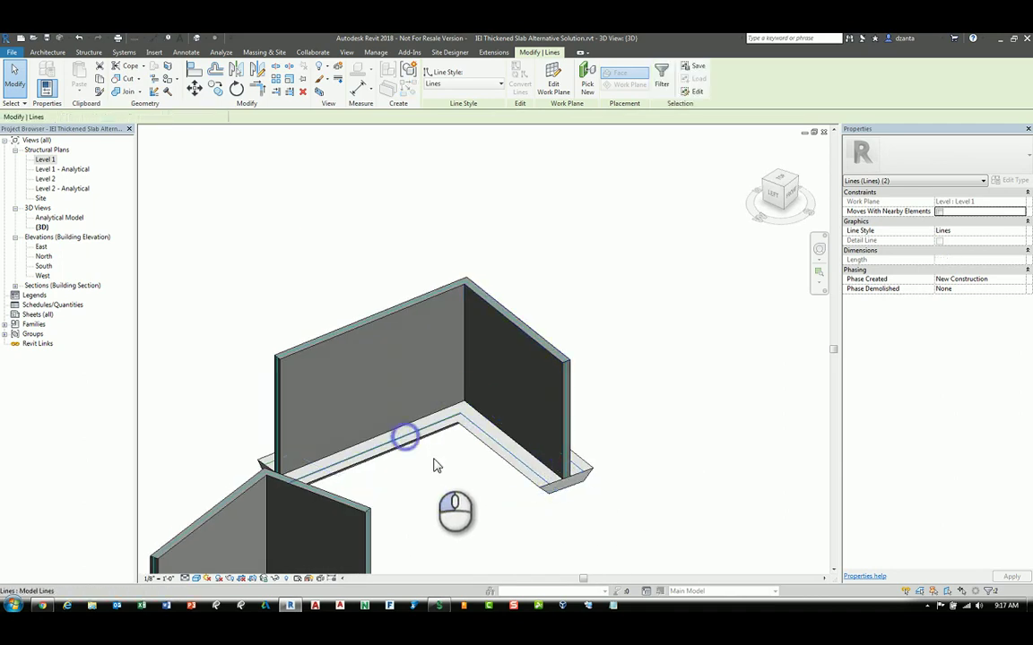
shift+middle_drag(427, 478, 564, 475)
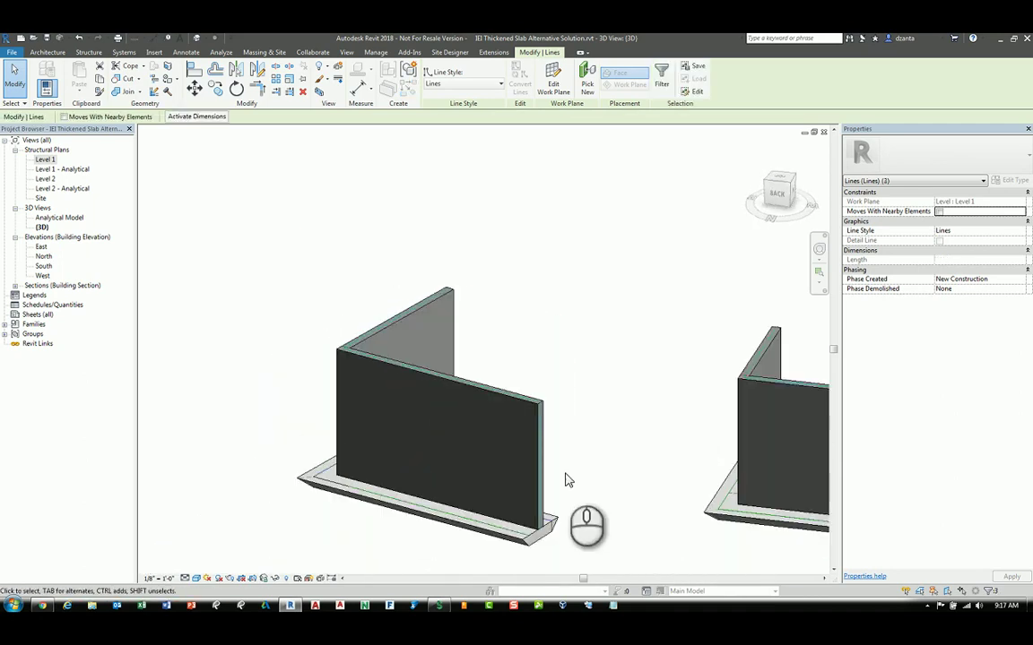
ctrl+click(422, 505)
shift+middle_drag(552, 427, 467, 418)
right_click(587, 323)
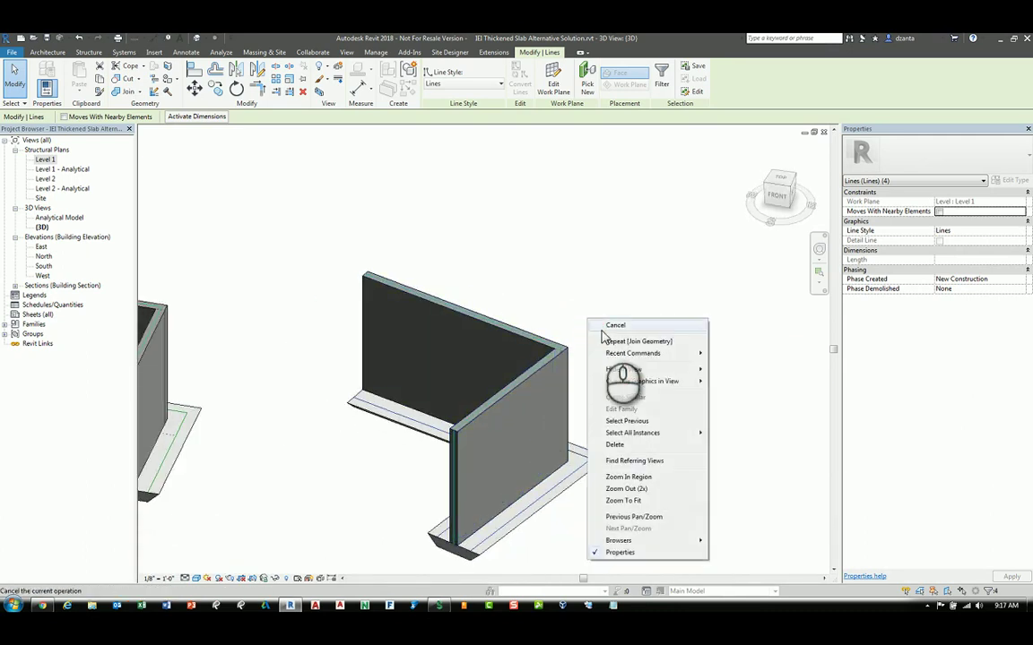
mouse_move(678, 368)
click(734, 384)
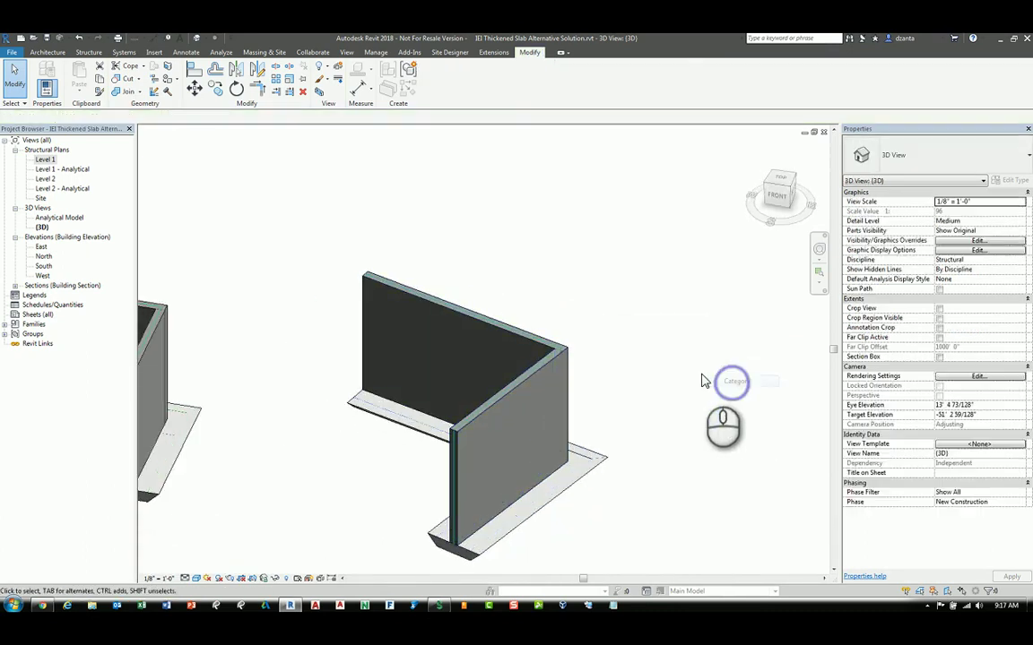
shift+middle_drag(637, 408, 507, 448)
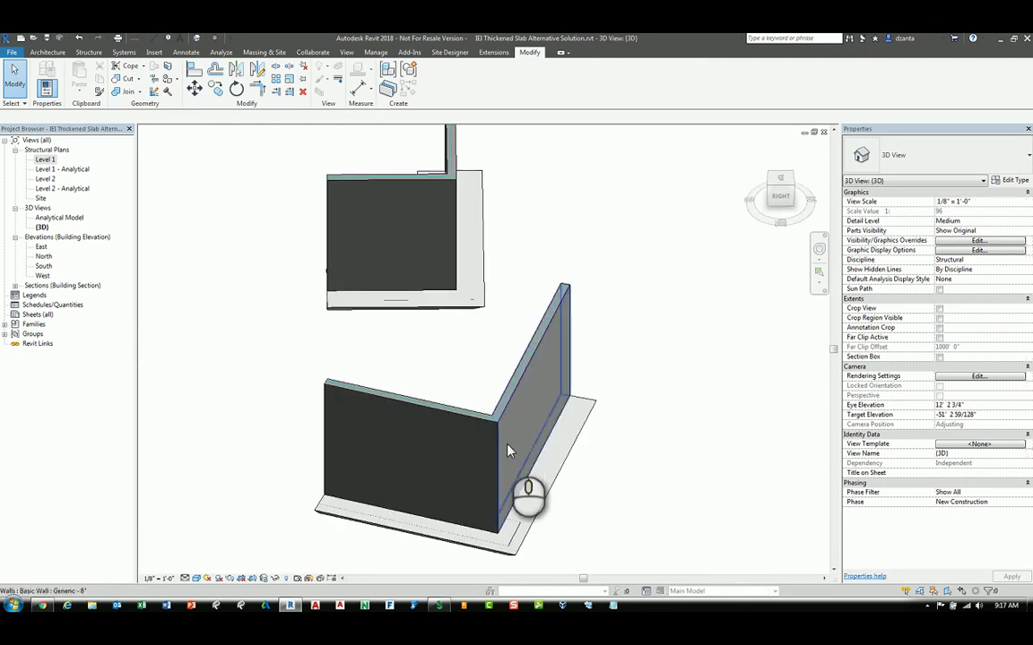
middle_drag(563, 498, 480, 400)
scroll(479, 402, up, 2)
middle_drag(493, 446, 583, 445)
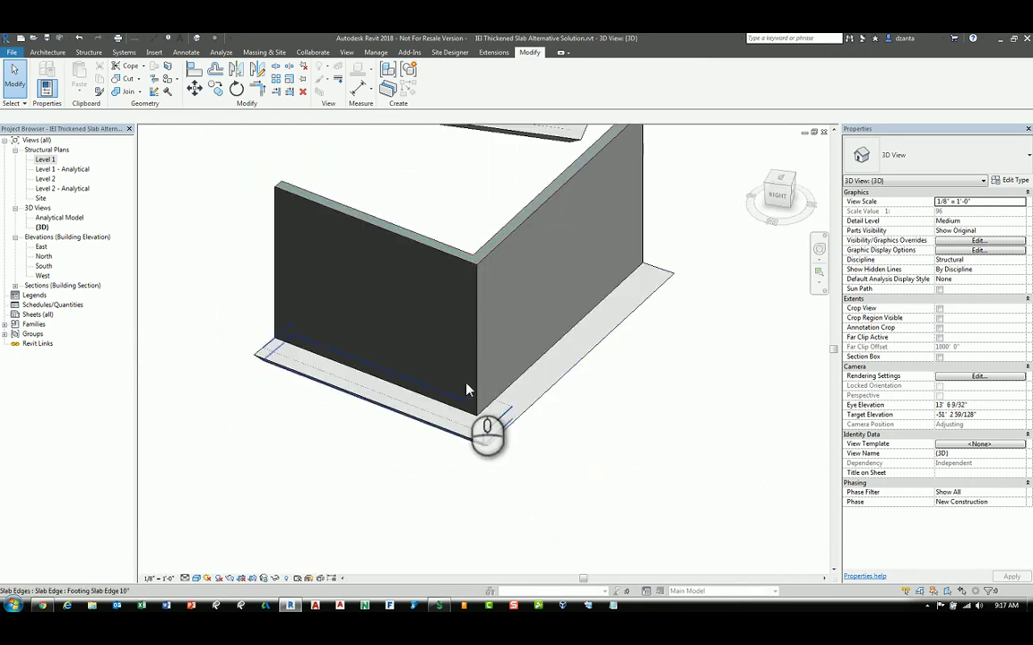
click(123, 91)
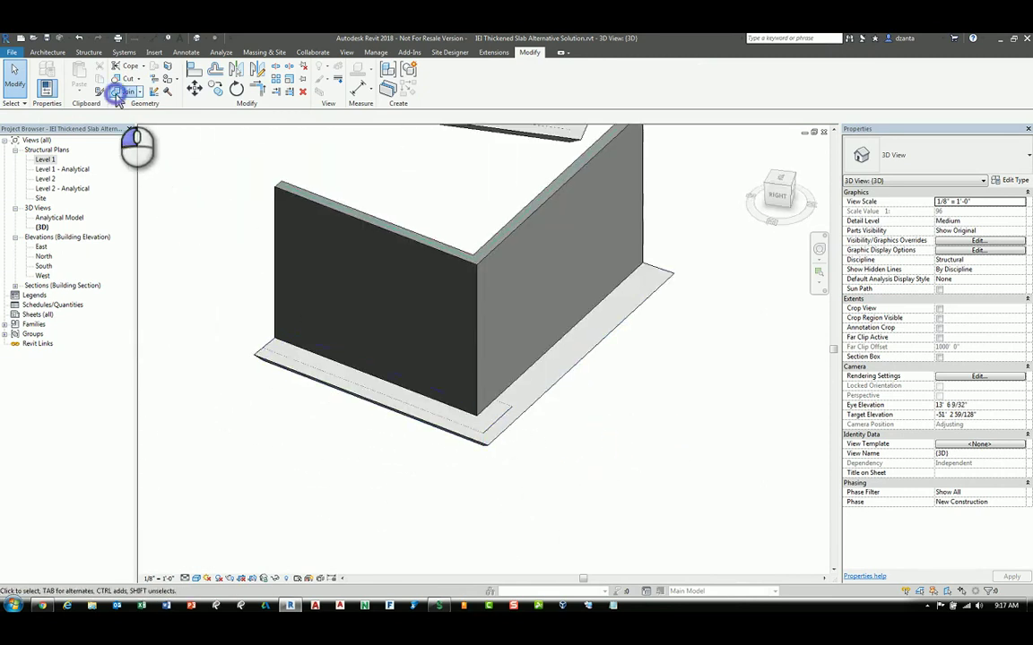
click(407, 405)
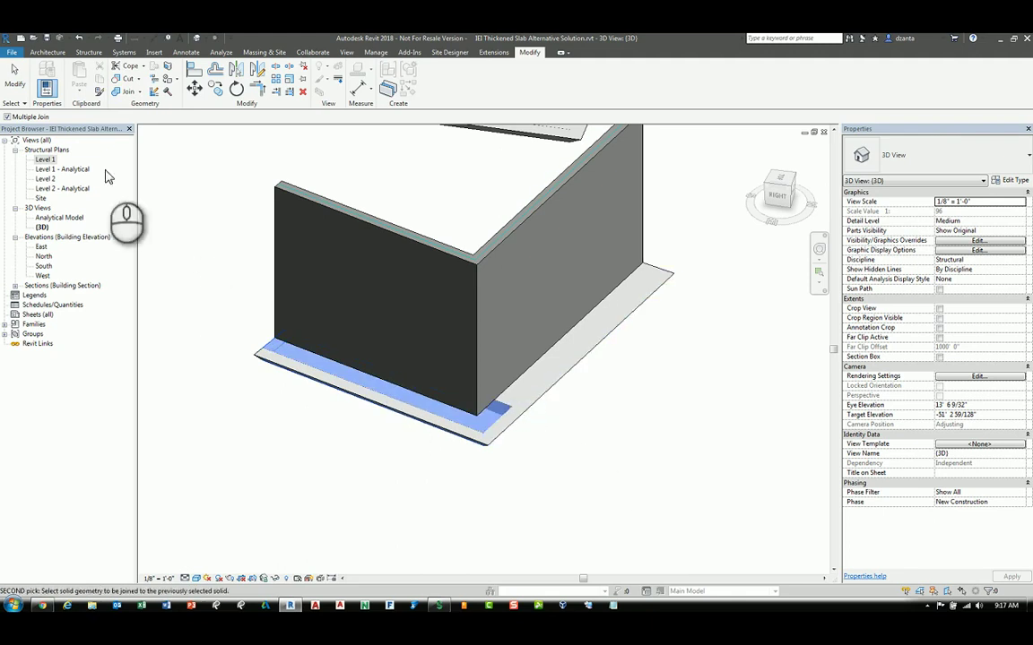
click(15, 77)
click(563, 451)
scroll(589, 409, down, 2)
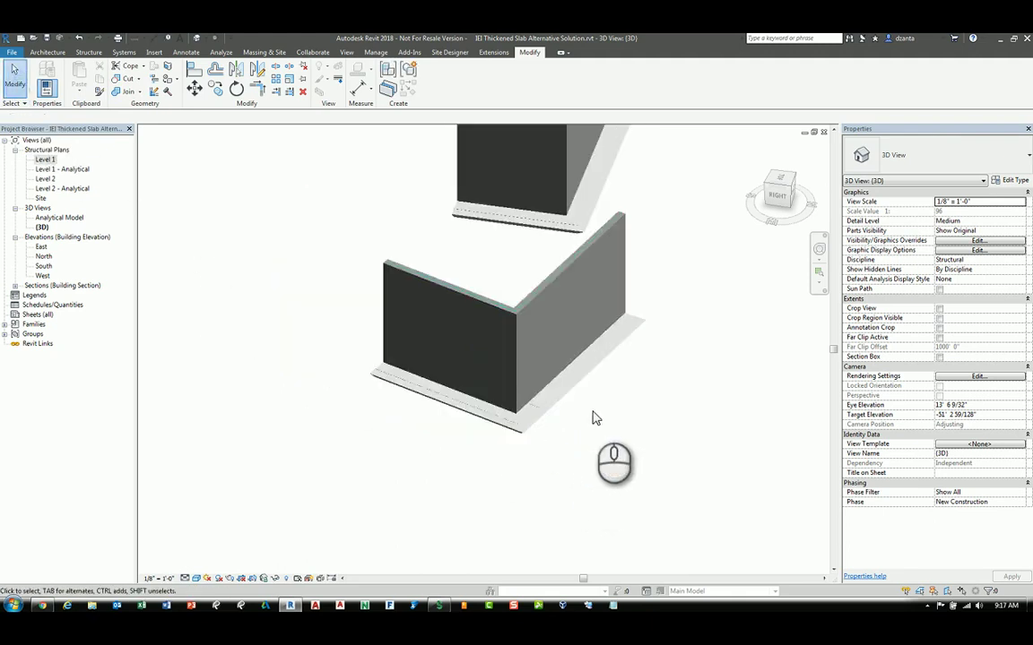
middle_drag(595, 414, 743, 485)
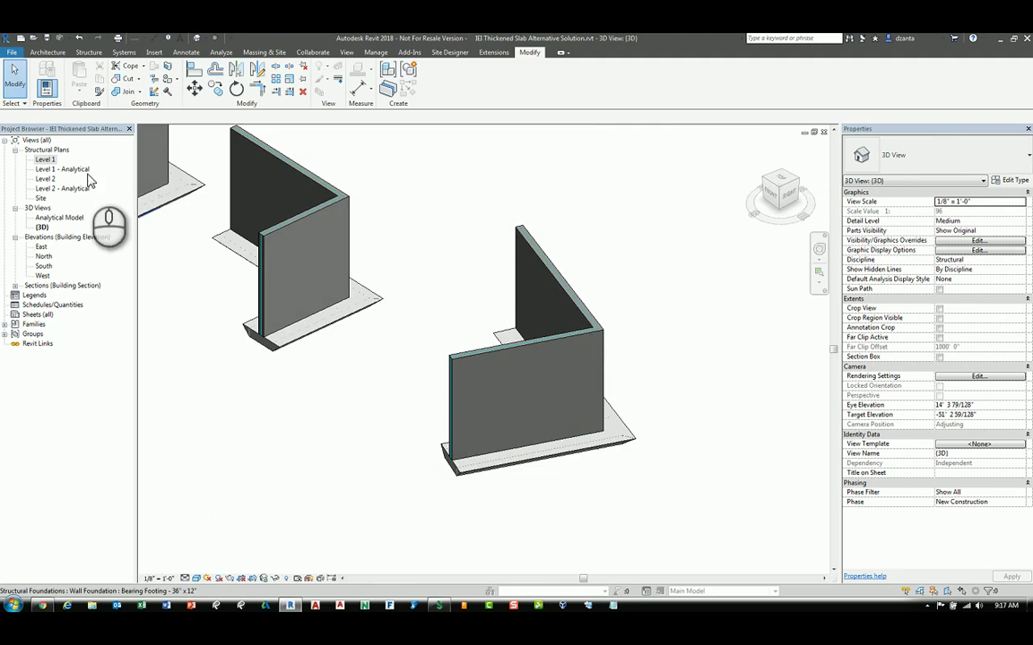
Open the Level 1 structural plan at the footings under the angled walls
double_click(45, 159)
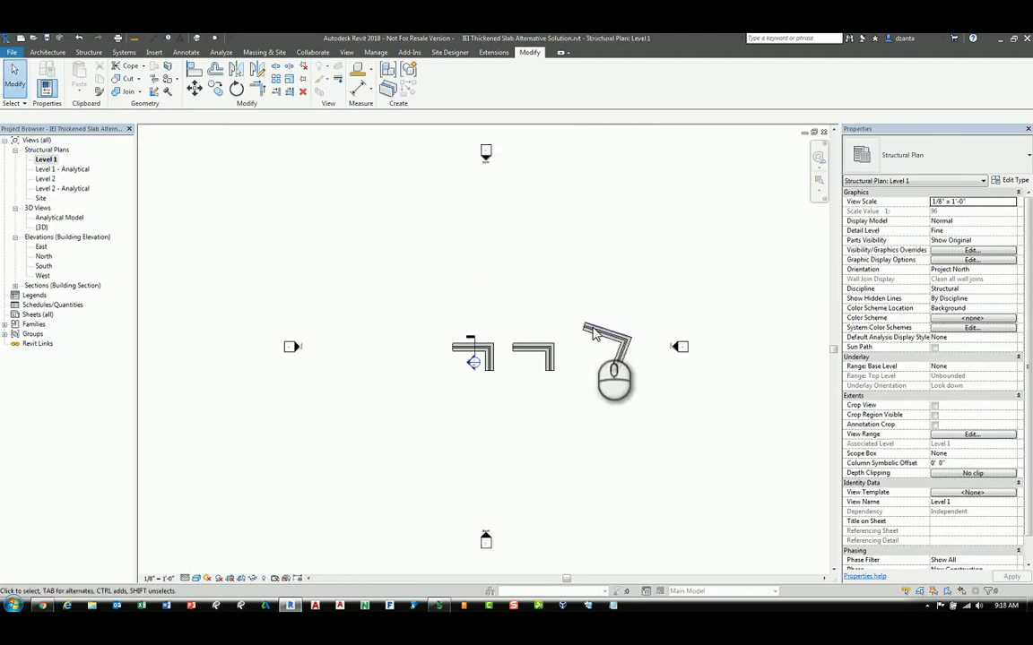
scroll(591, 332, up, 4)
middle_drag(541, 339, 500, 316)
scroll(504, 300, up, 3)
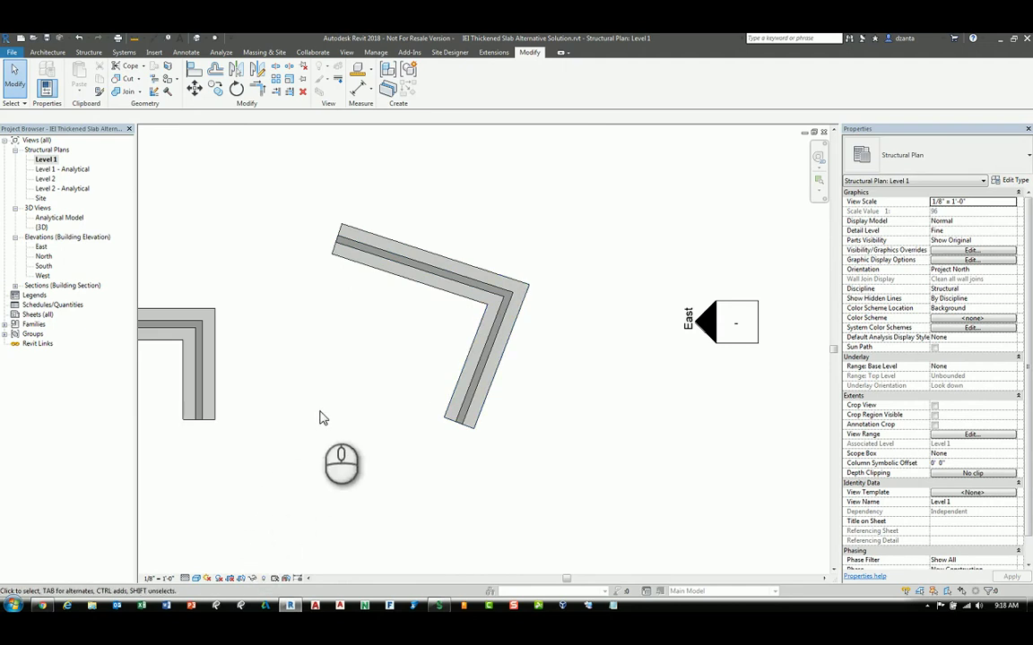
Reveal the hidden elements in the plan, unhide the Slab Edges category and leave the reveal mode
click(262, 578)
middle_drag(438, 461, 674, 455)
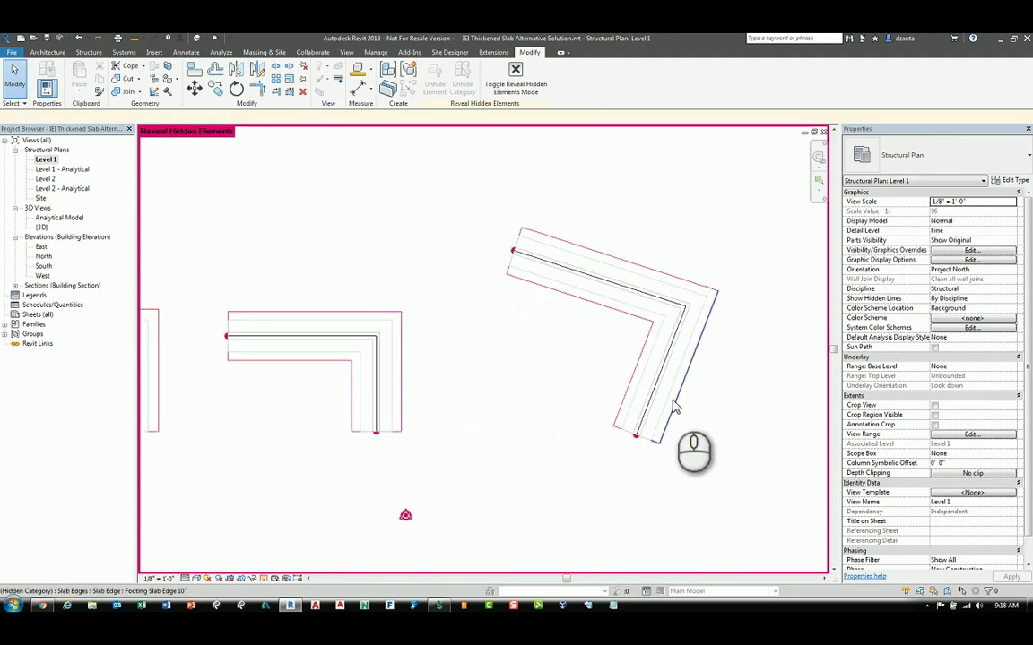
click(673, 402)
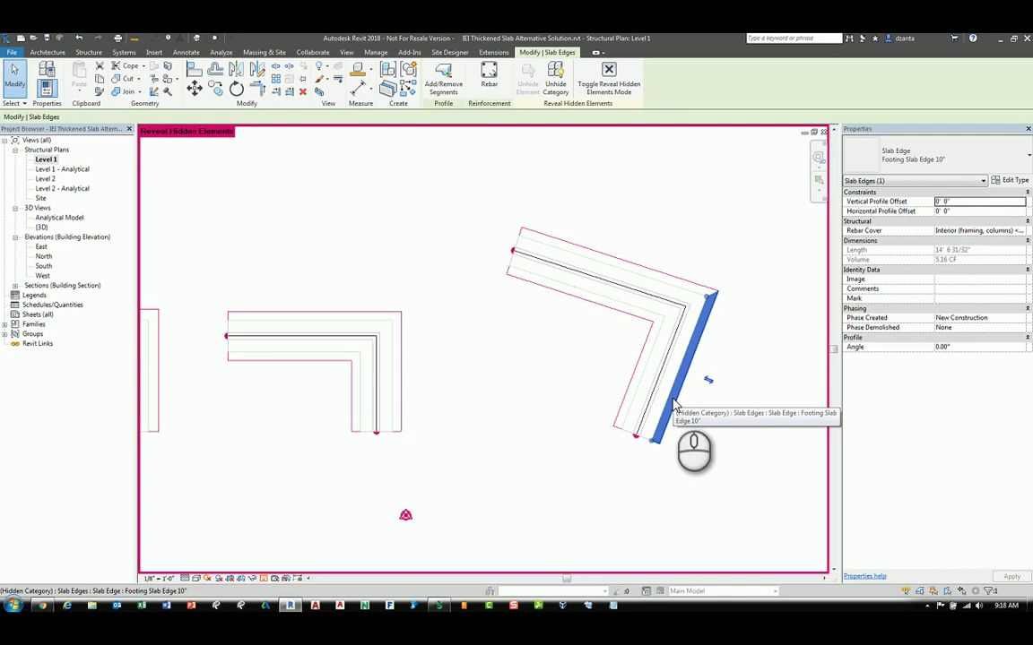
click(555, 85)
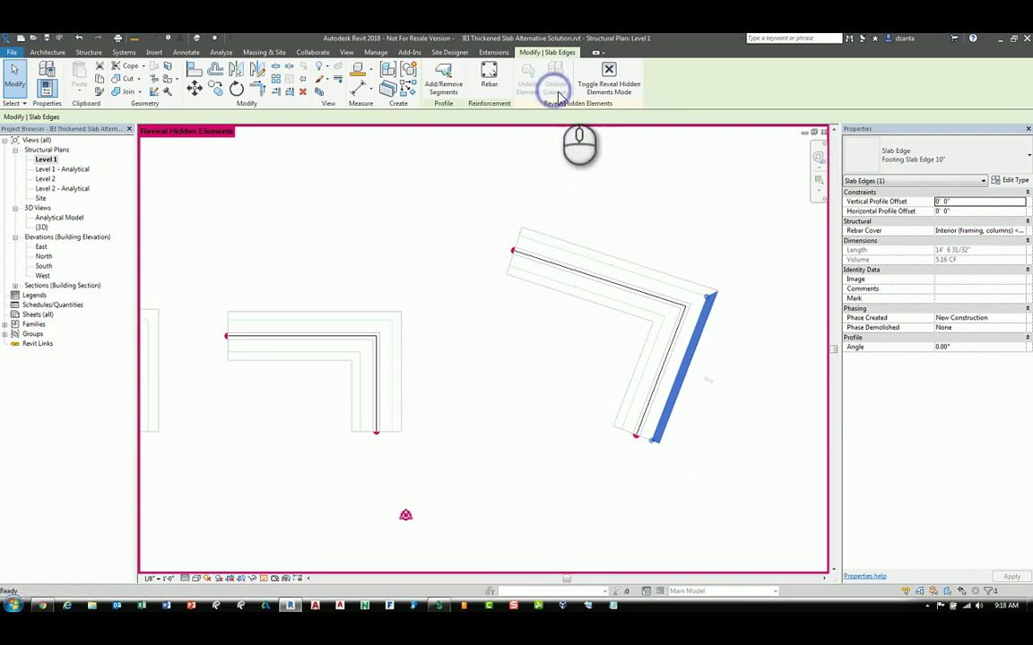
click(623, 87)
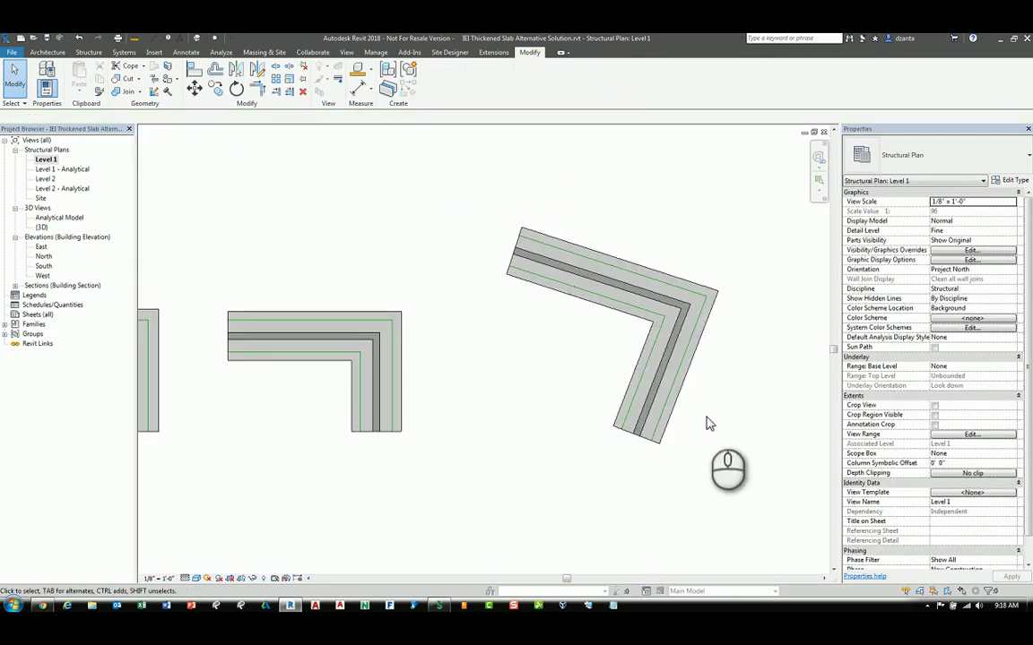
Select all Footing Slab Edge 10" slab edges and hide their category in the Level 1 plan
middle_drag(707, 422, 601, 415)
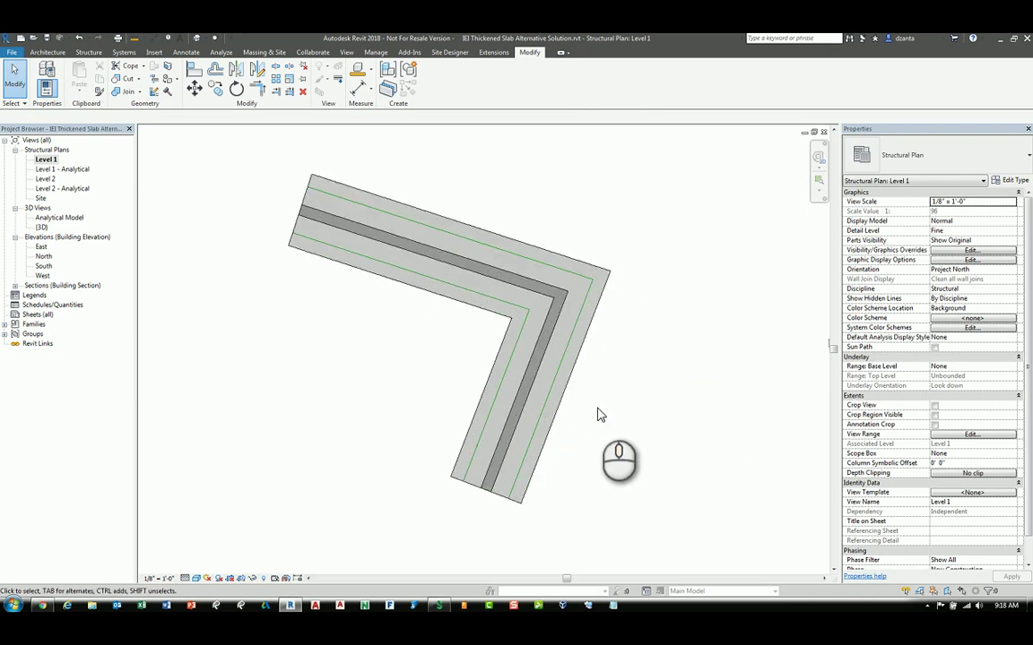
click(585, 319)
key(a)
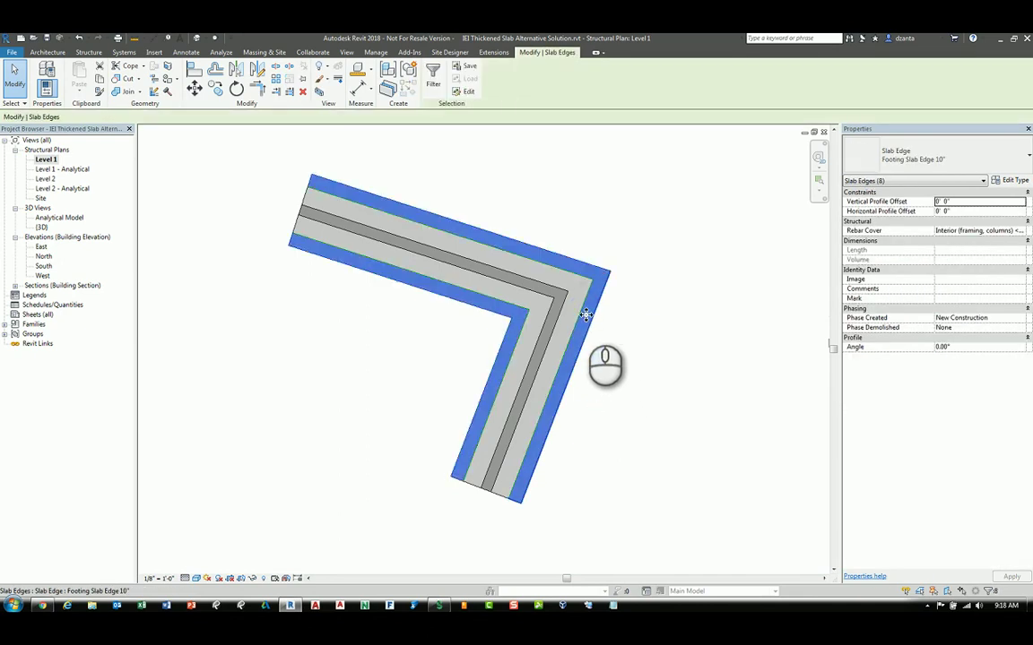
right_click(589, 318)
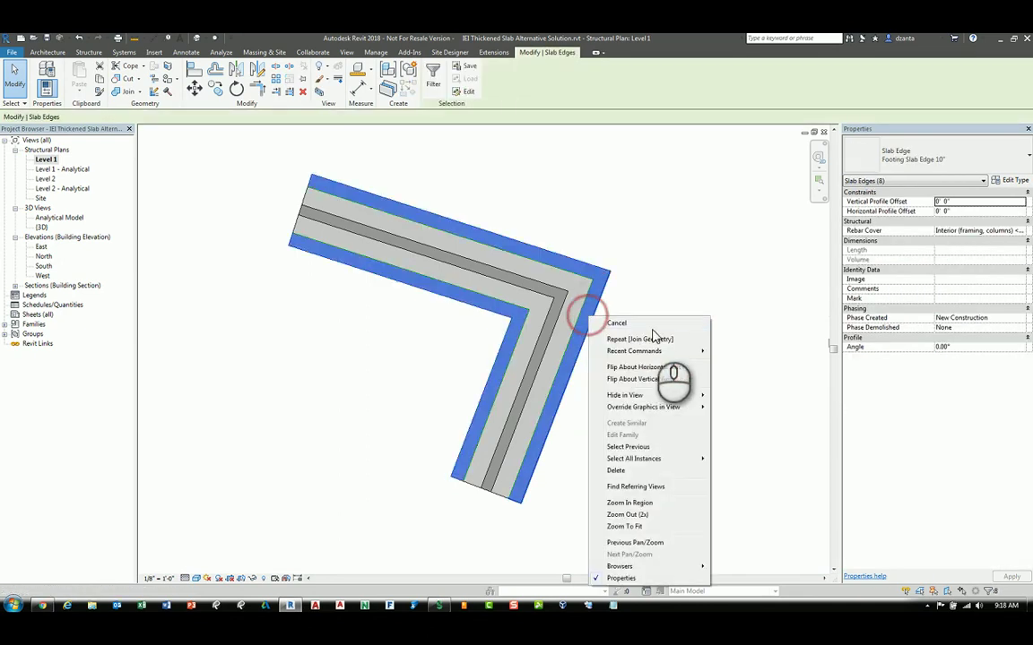
mouse_move(668, 396)
click(740, 408)
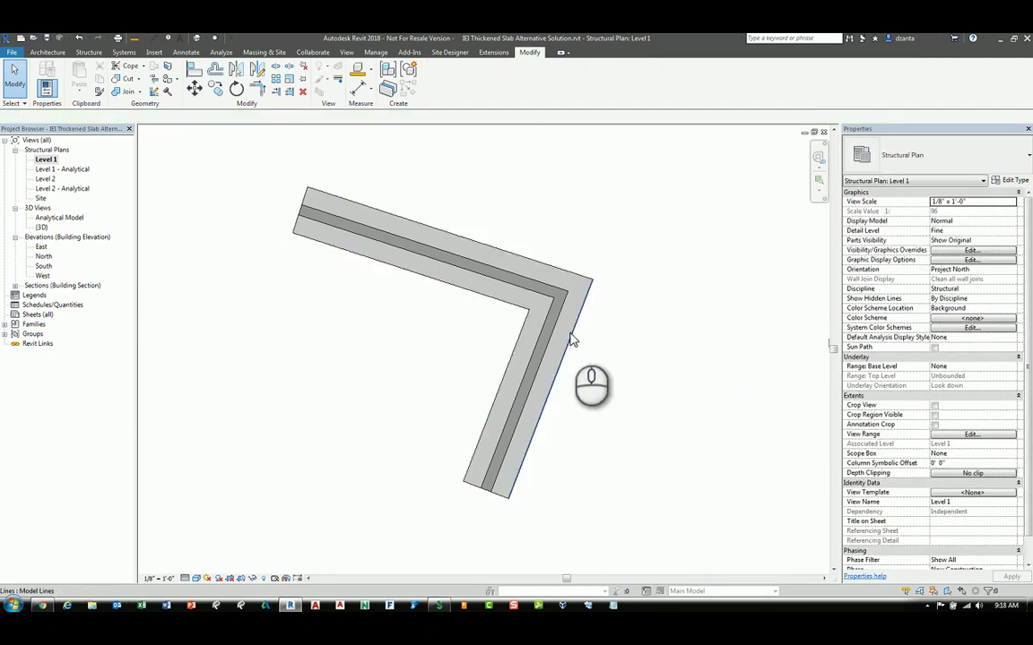
Select the model line along the outer edge of the angled footing to inspect it and clear the selection
click(571, 339)
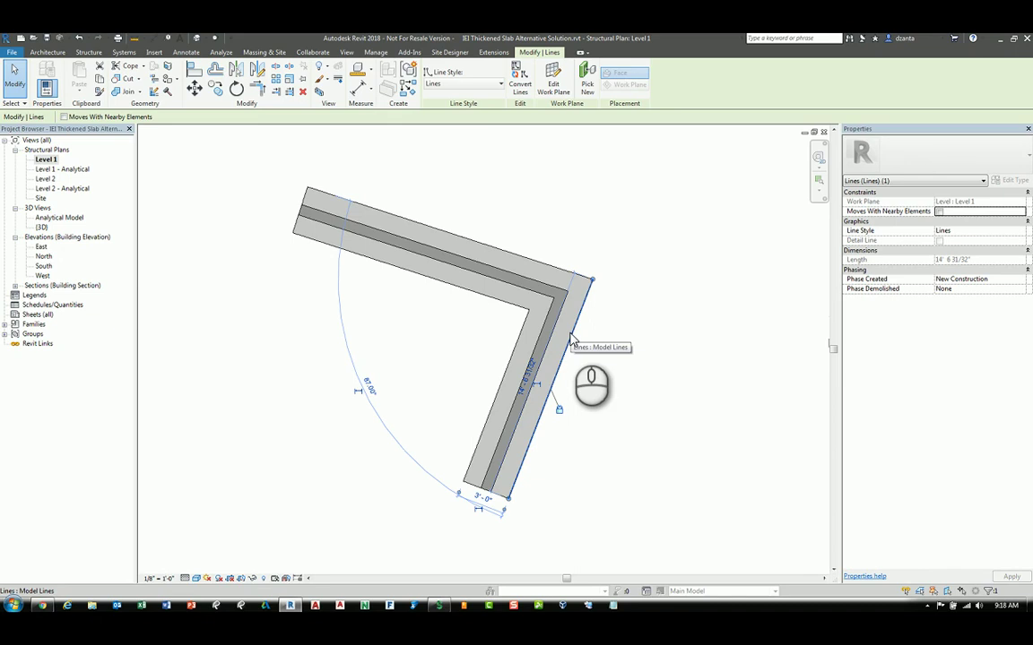
click(600, 365)
scroll(629, 376, down, 4)
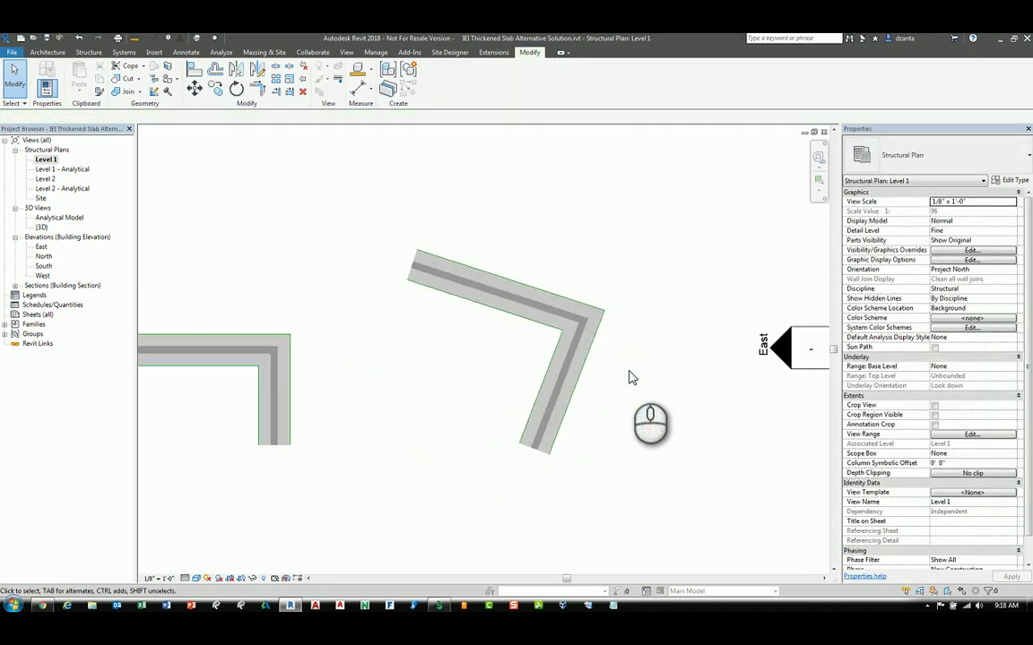
mouse_move(666, 396)
middle_down()
mouse_move(738, 428)
mouse_move(755, 424)
middle_up()
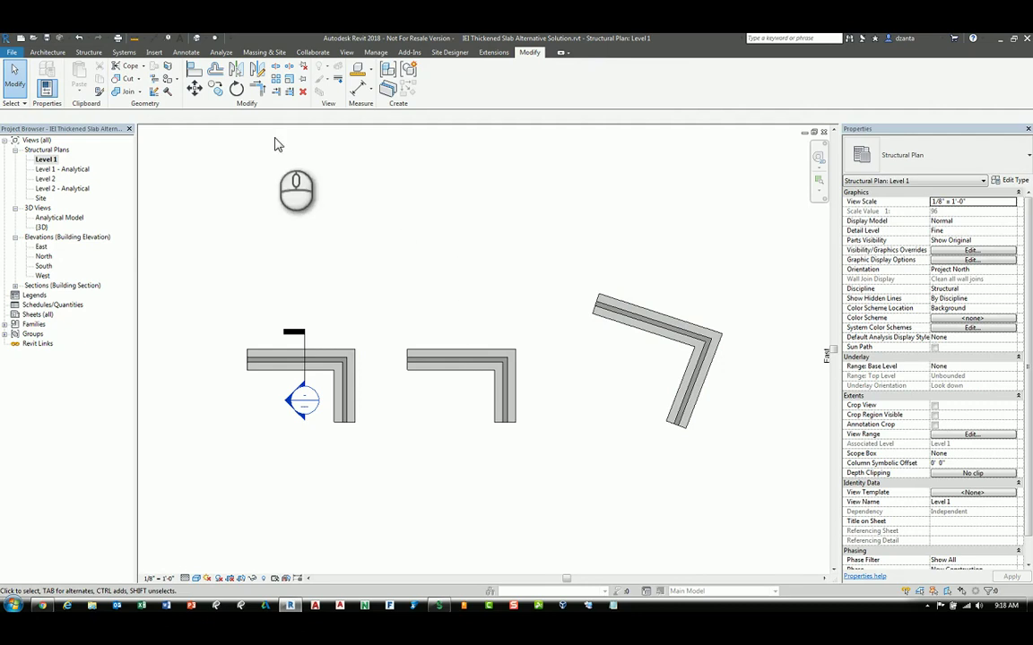
Return to the 3D view and examine the exposed ends of the thickened footings
click(197, 38)
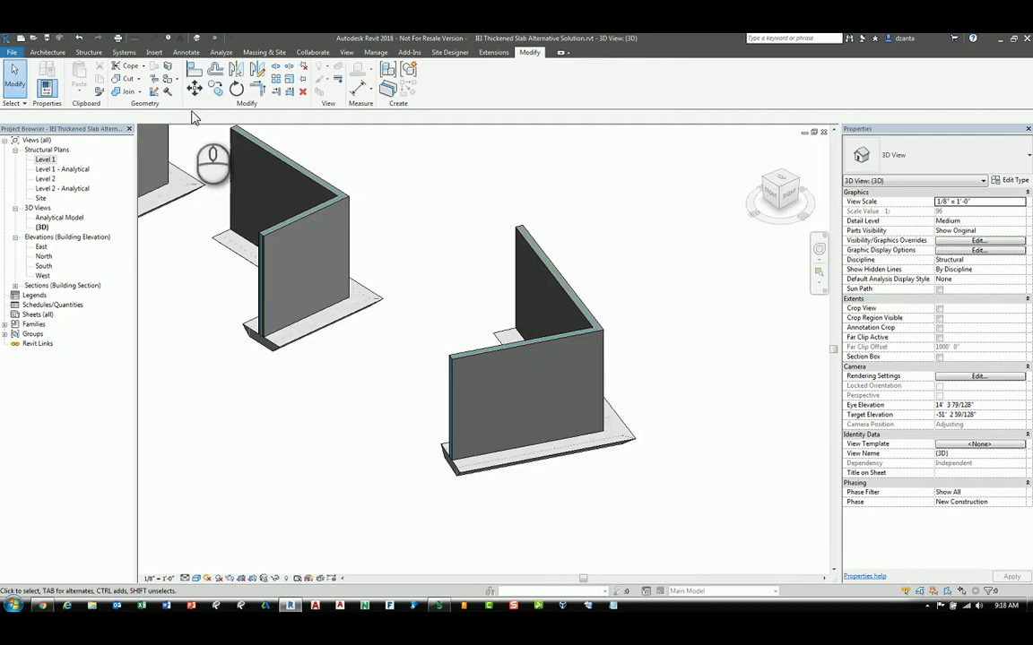
click(89, 52)
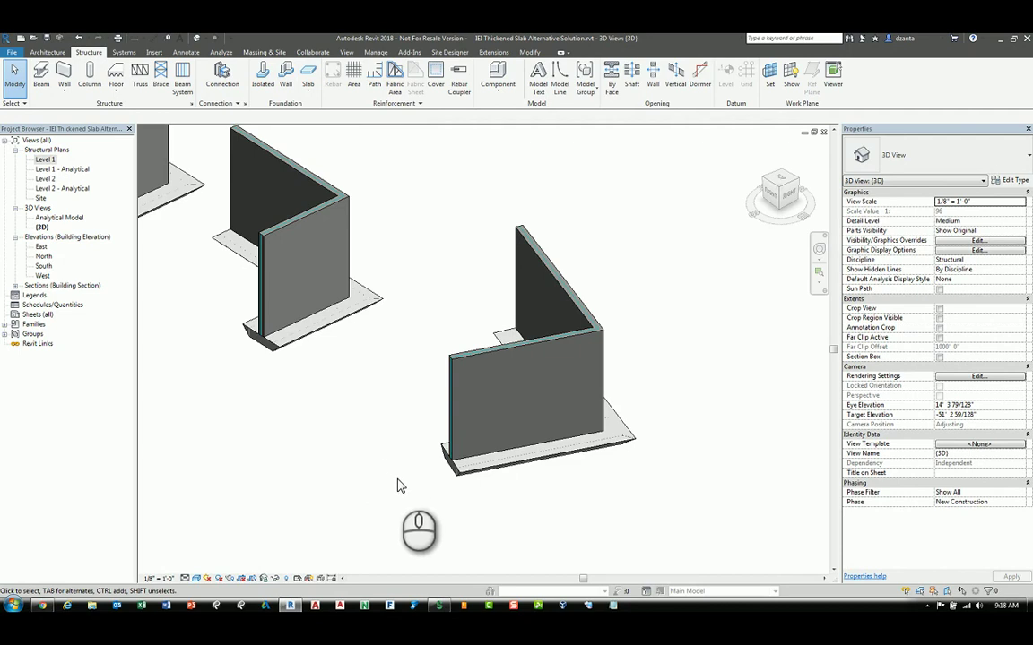
shift+middle_drag(391, 492, 466, 404)
scroll(396, 371, up, 3)
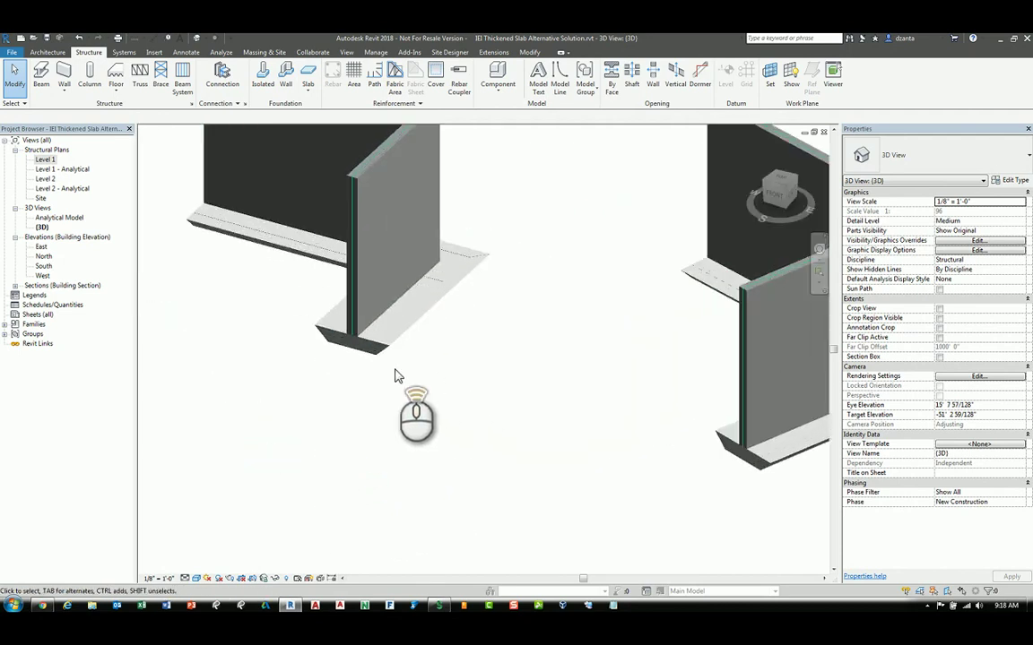